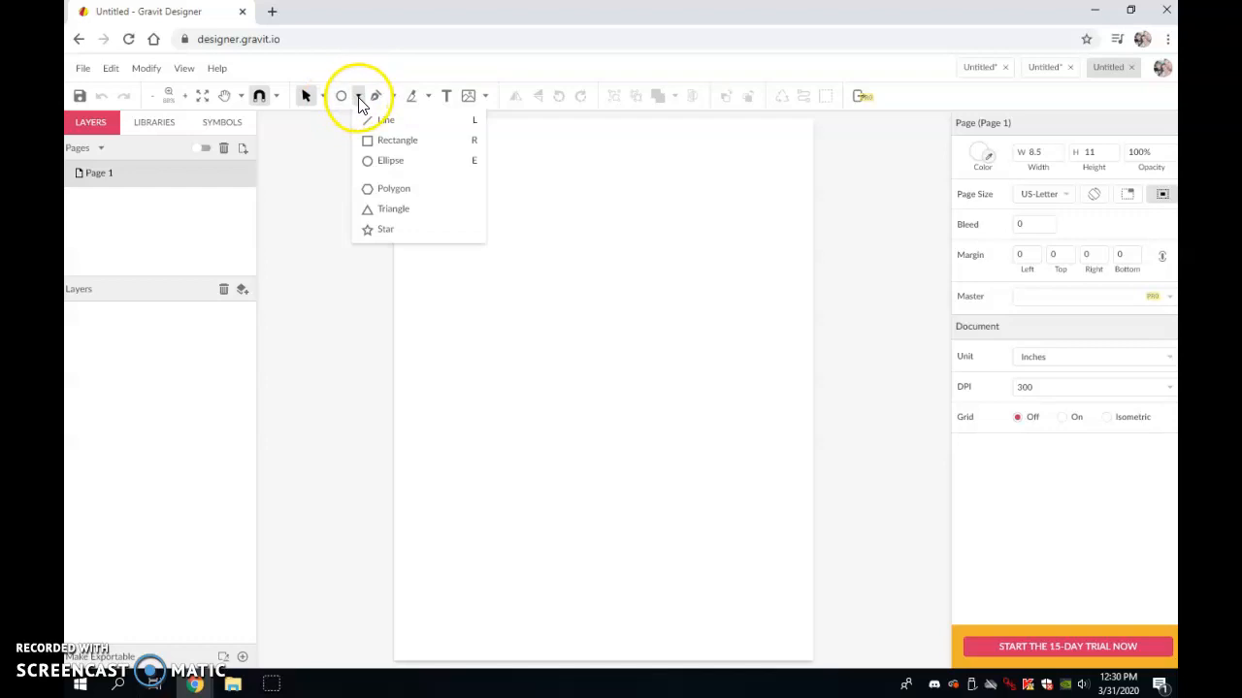
Step: Draw a circle about 5.22 in in diameter in the middle of the page
{"action": "left_click", "coordinate": [391, 163]}
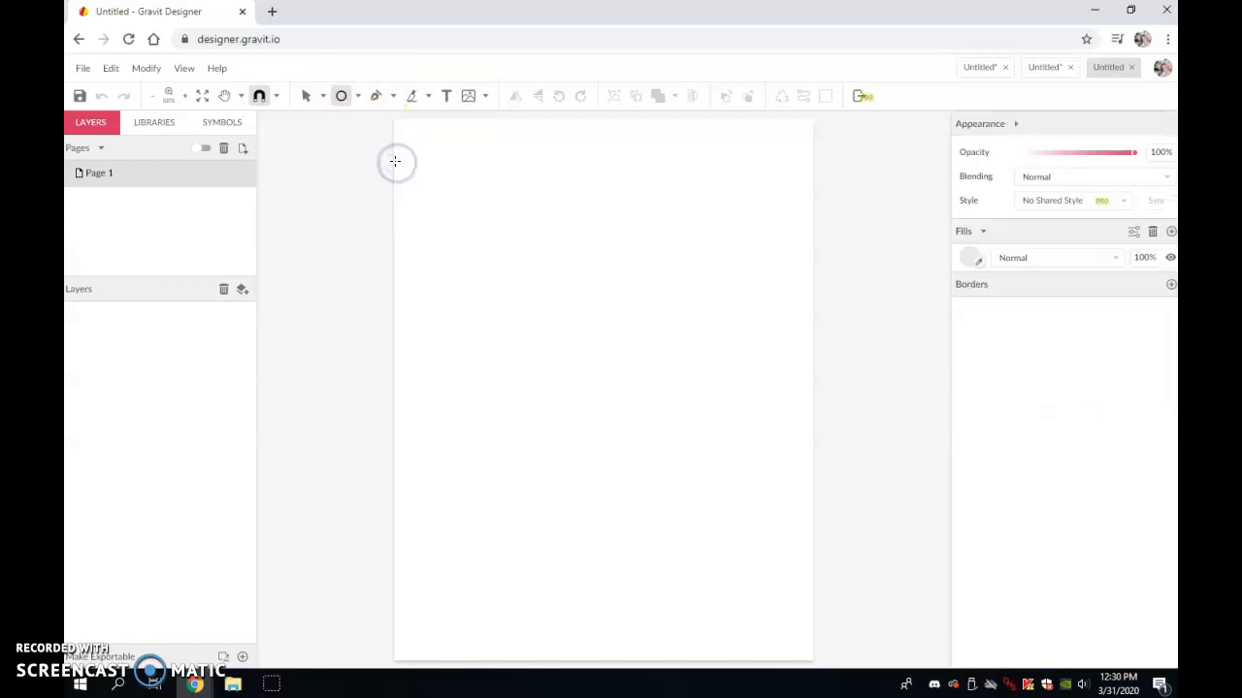
{"action": "left_click_drag", "start_coordinate": [515, 255], "coordinate": [698, 511]}
{"action": "left_click_drag", "start_coordinate": [731, 293], "coordinate": [697, 280]}
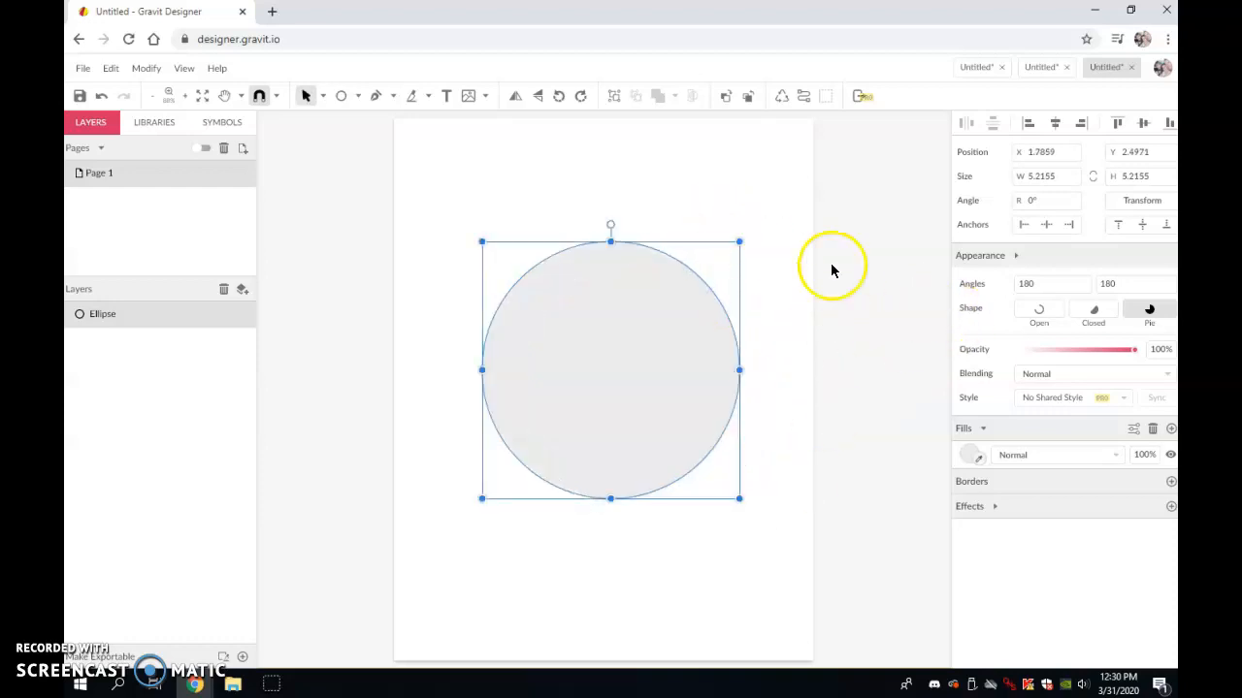
Step: Fill the circle with dark purple #5E0D95 and shift it slightly to the right, to about X 2.21, Y 2.53
{"action": "left_click", "coordinate": [970, 456]}
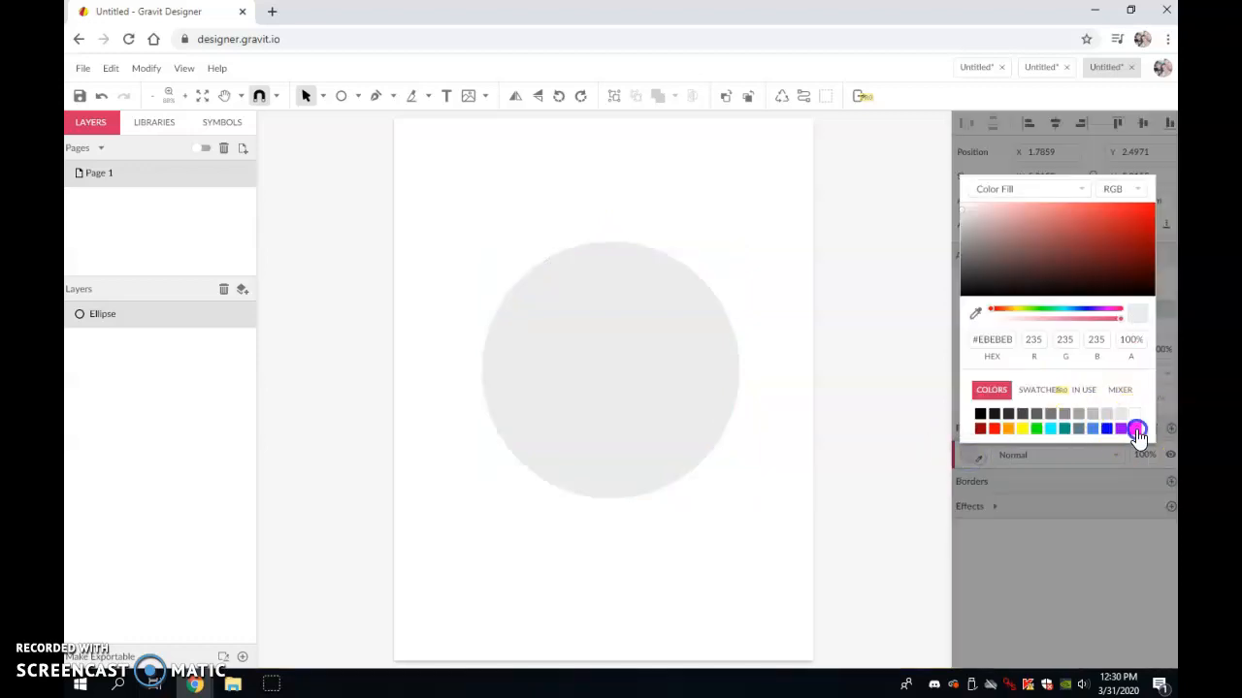
{"action": "left_click", "coordinate": [1136, 430]}
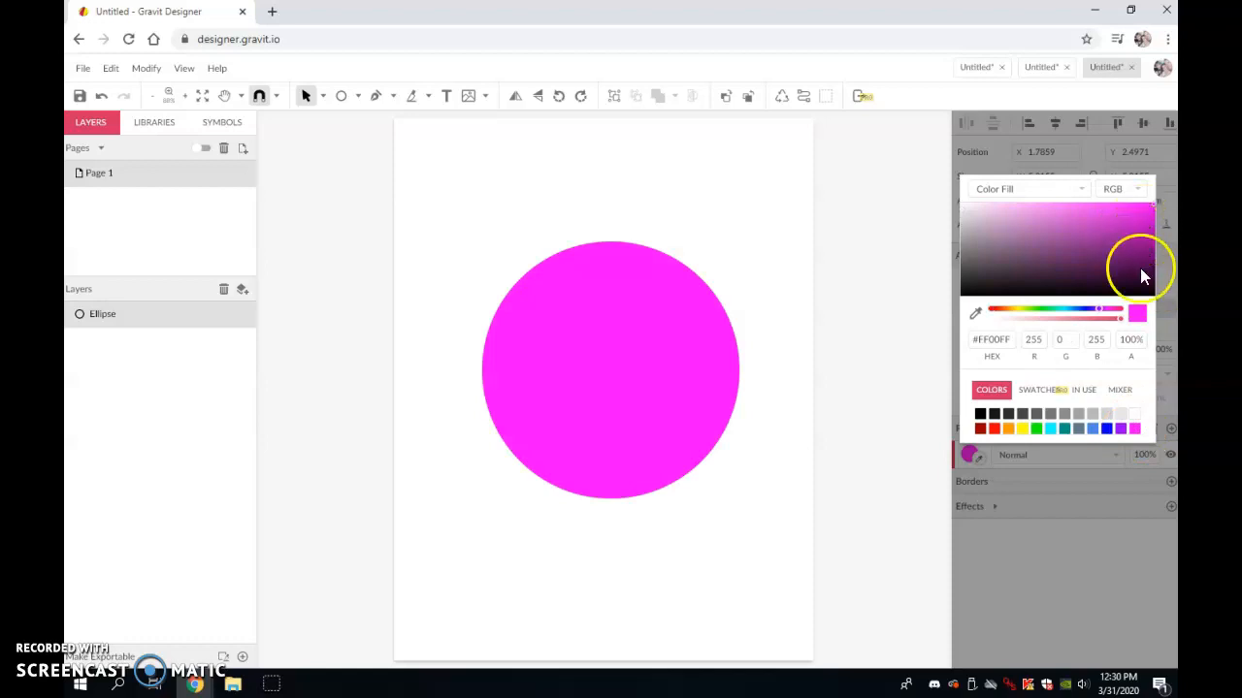
{"action": "left_click", "coordinate": [1119, 429]}
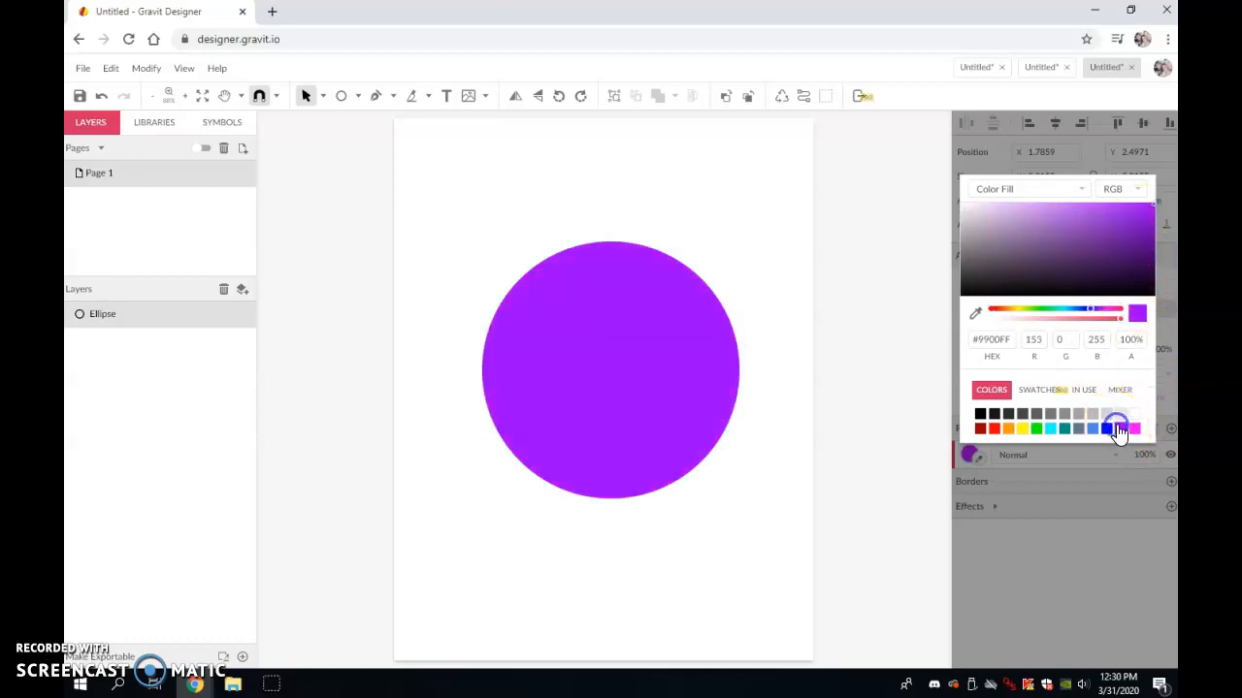
{"action": "left_click", "coordinate": [1138, 242]}
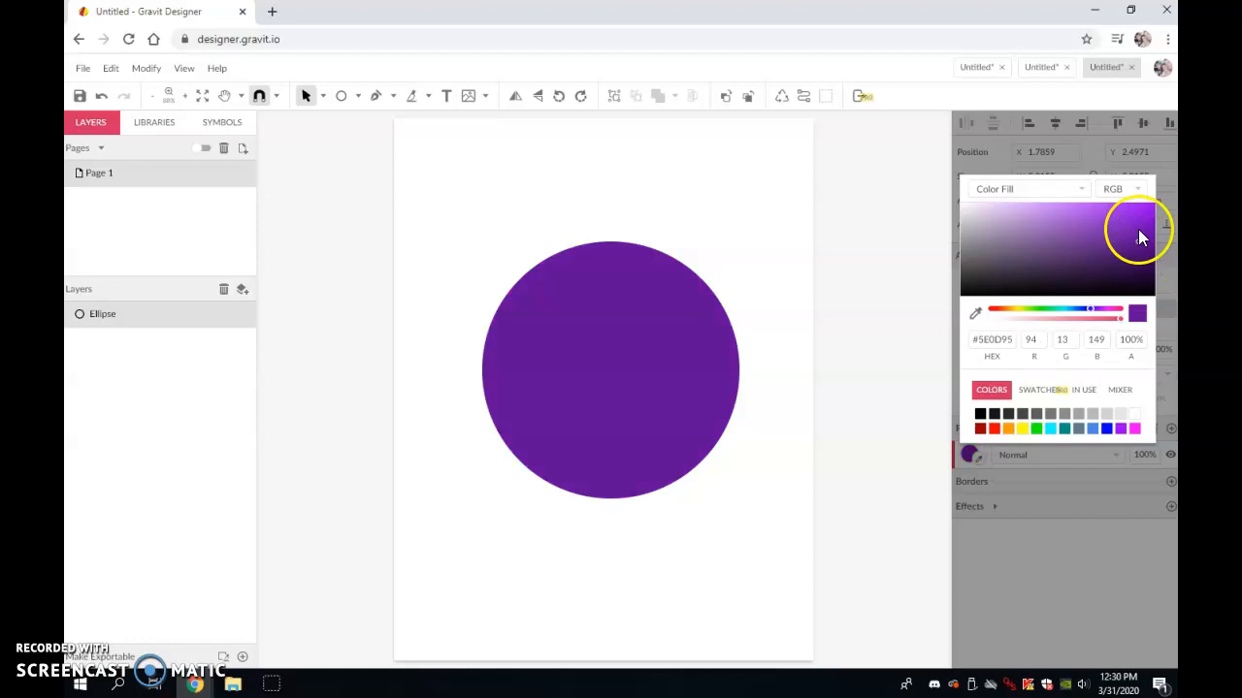
{"action": "left_click", "coordinate": [664, 343]}
{"action": "left_click_drag", "start_coordinate": [641, 352], "coordinate": [655, 358]}
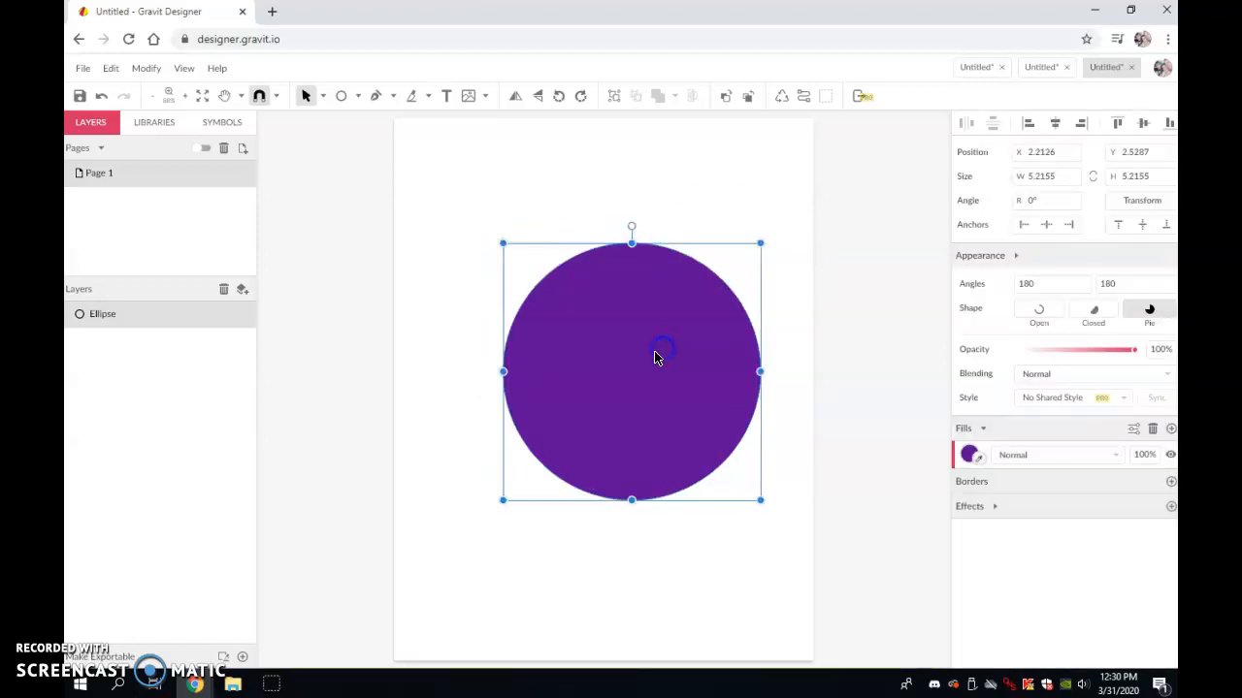
{"action": "left_click", "coordinate": [467, 276]}
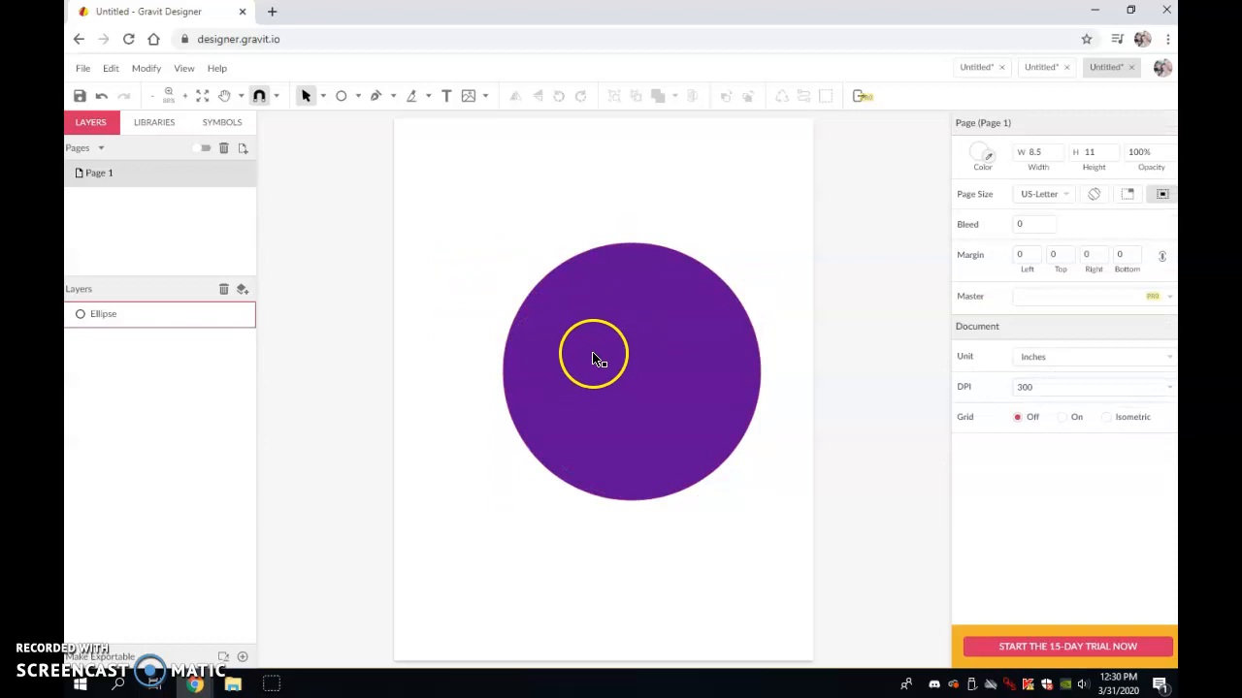
Step: Cut the purple circle into two halves with a horizontal Knife cut across its middle
{"action": "left_click", "coordinate": [412, 97]}
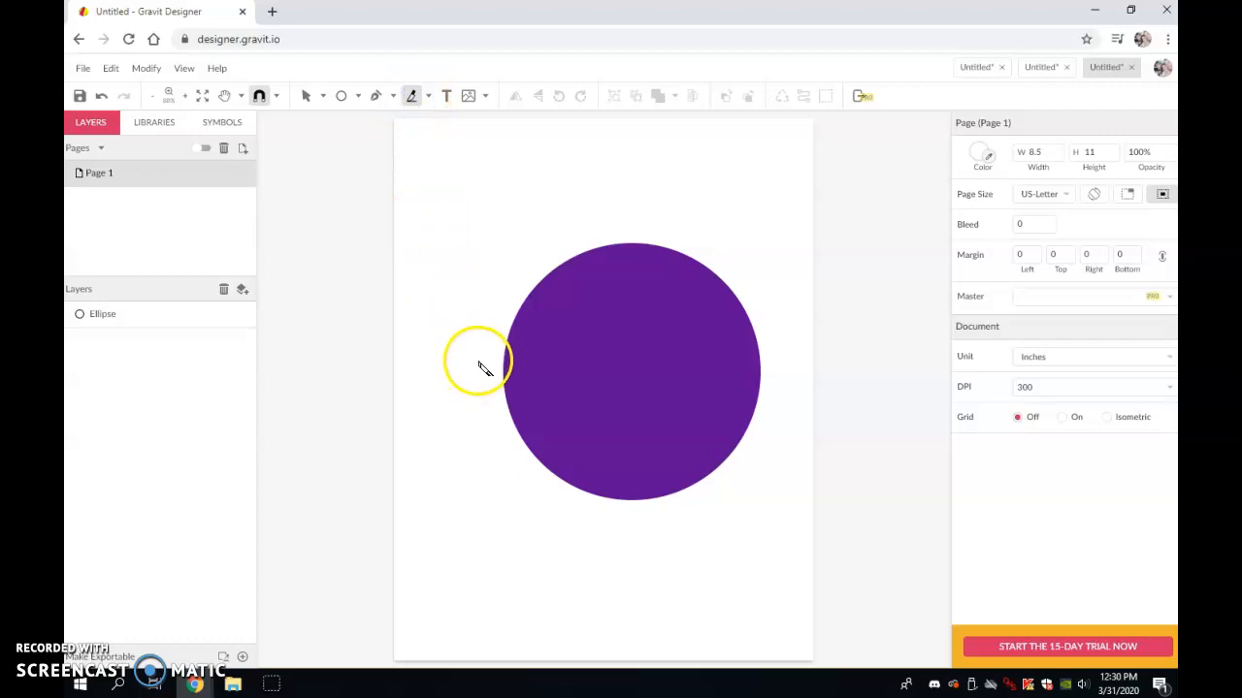
{"action": "left_click", "coordinate": [303, 97]}
{"action": "left_click", "coordinate": [559, 245]}
{"action": "left_click", "coordinate": [411, 98]}
{"action": "mouse_move", "coordinate": [466, 374]}
{"action": "left_mouse_down"}
{"action": "mouse_move", "coordinate": [570, 396]}
{"action": "mouse_move", "coordinate": [793, 398]}
{"action": "mouse_move", "coordinate": [813, 376]}
{"action": "left_mouse_up"}
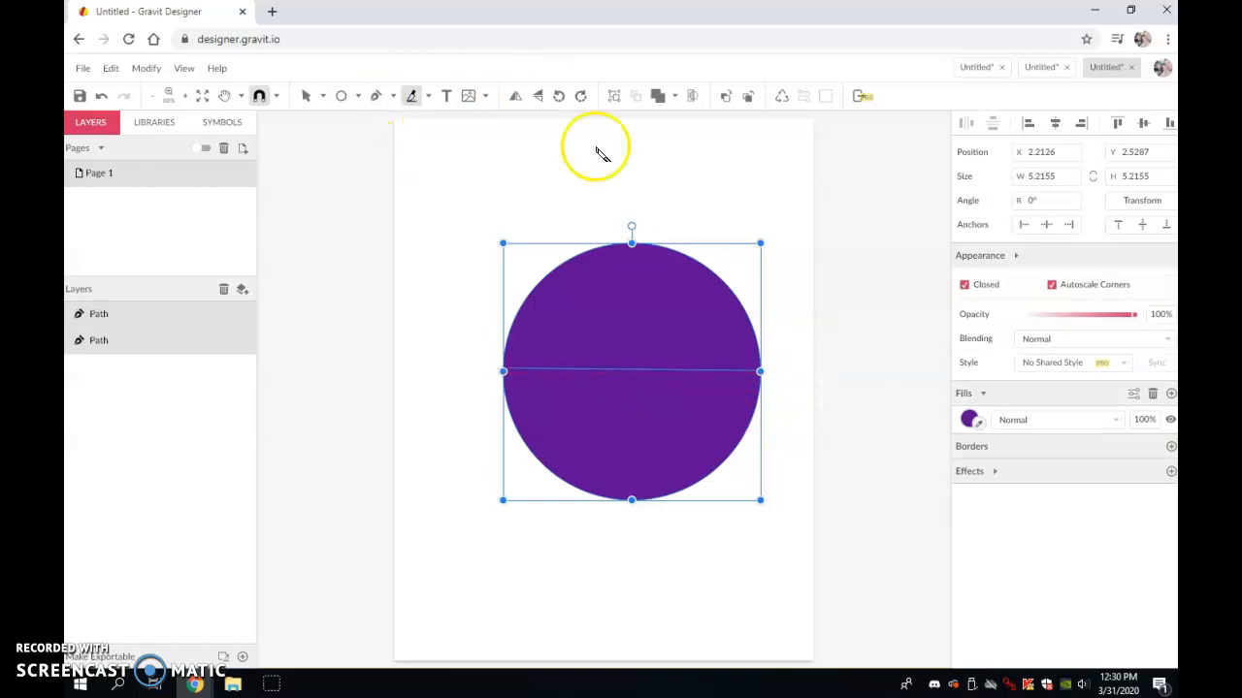
Step: Nudge the upper half of the circle up to about Y 2.36, leaving a thin gap between the halves
{"action": "left_click", "coordinate": [306, 96]}
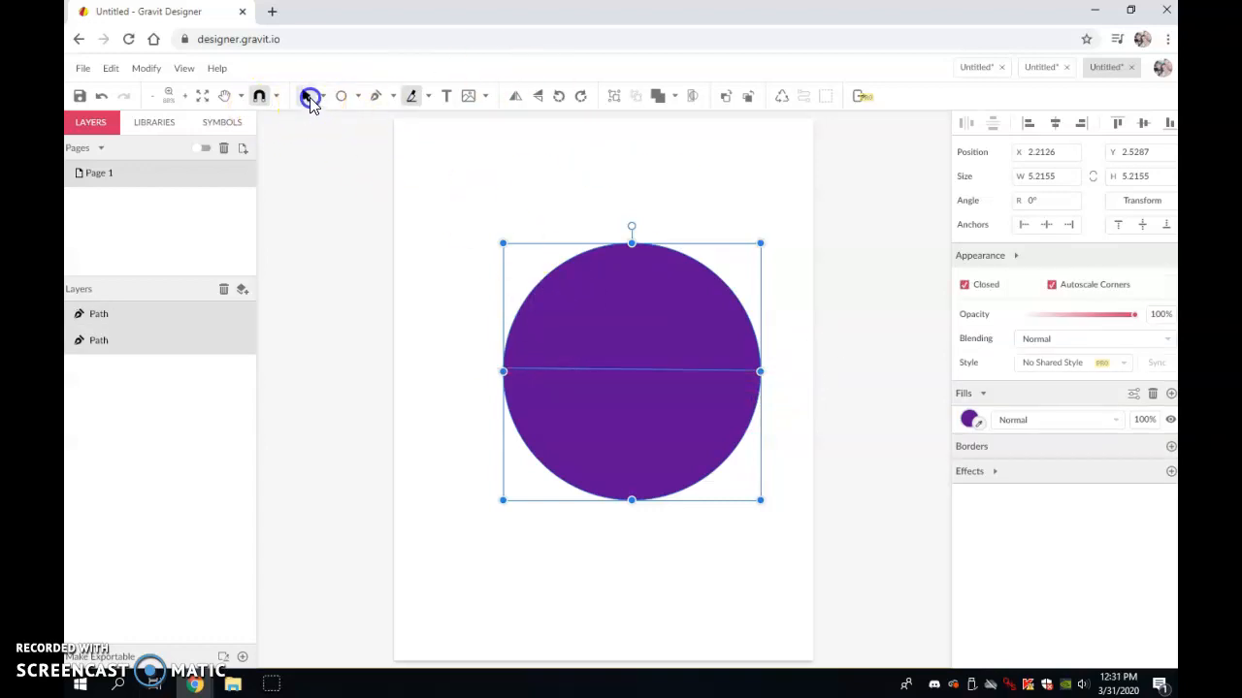
{"action": "left_click", "coordinate": [467, 321]}
{"action": "left_click", "coordinate": [638, 443]}
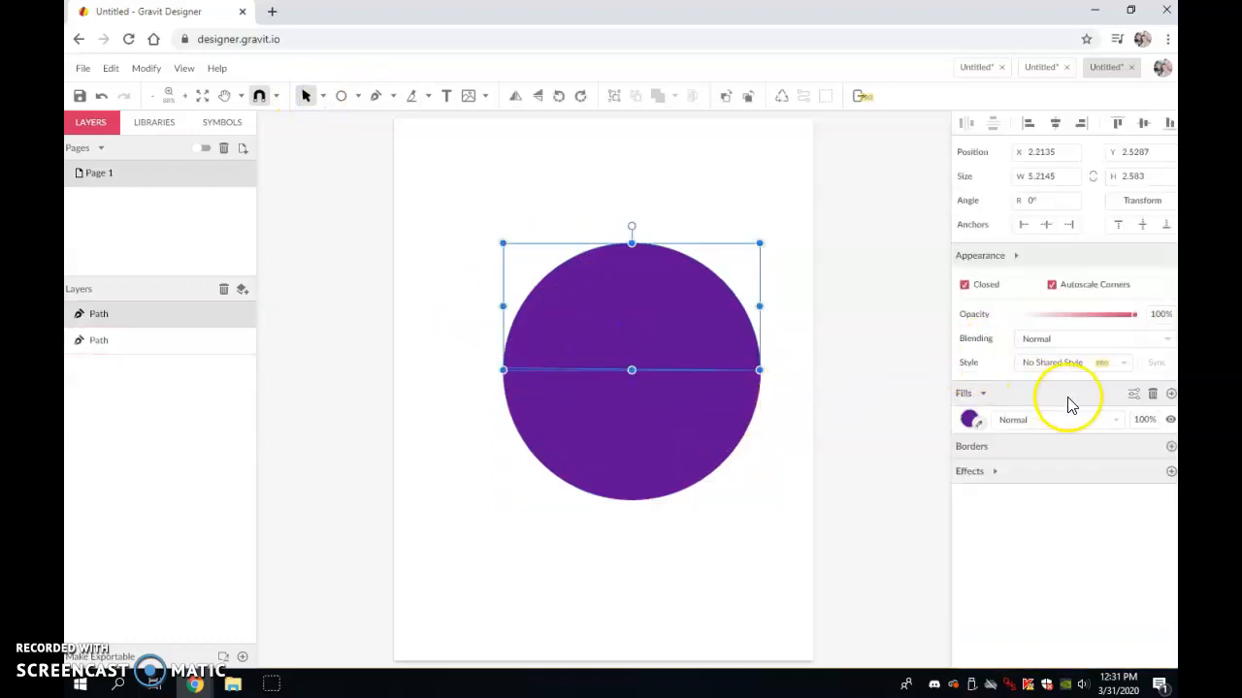
{"action": "key", "text": "Up"}
{"action": "key", "text": "Up"}
{"action": "key", "text": "Up"}
{"action": "key", "text": "Up"}
{"action": "key", "text": "Up"}
{"action": "key", "text": "Up"}
{"action": "key", "text": "Up"}
{"action": "key", "text": "Up"}
{"action": "key", "text": "Up"}
{"action": "key", "text": "Up"}
{"action": "key", "text": "Up"}
{"action": "key", "text": "Up"}
{"action": "key", "text": "Up"}
{"action": "key", "text": "Up"}
{"action": "key", "text": "Up"}
{"action": "key", "text": "Up"}
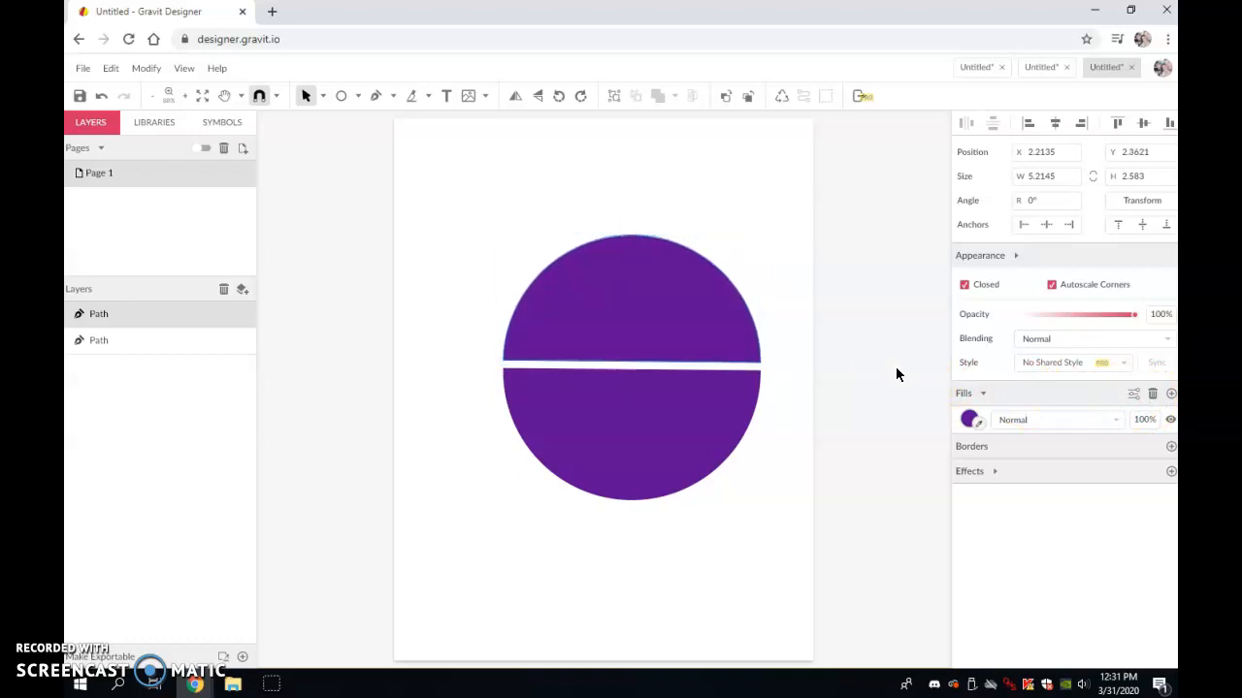
Step: Fill the upper half of the circle with grey #8B8B8B
{"action": "left_click", "coordinate": [967, 420]}
{"action": "left_click", "coordinate": [1058, 379]}
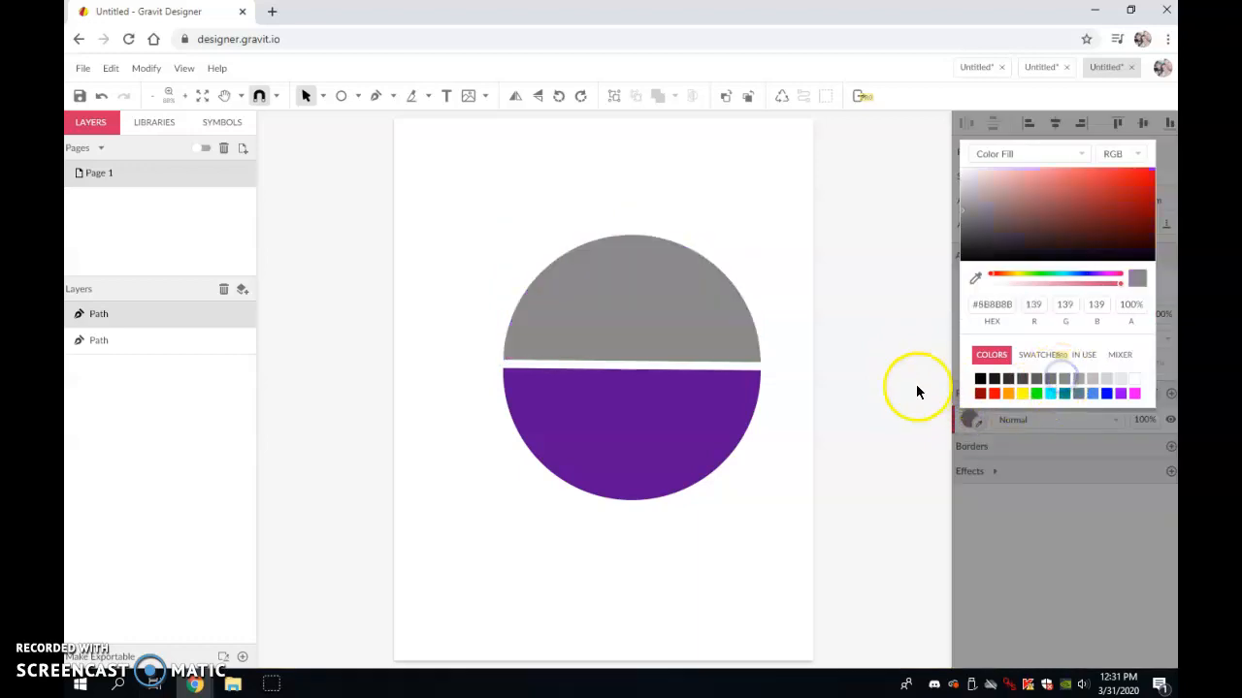
{"action": "left_click", "coordinate": [844, 367]}
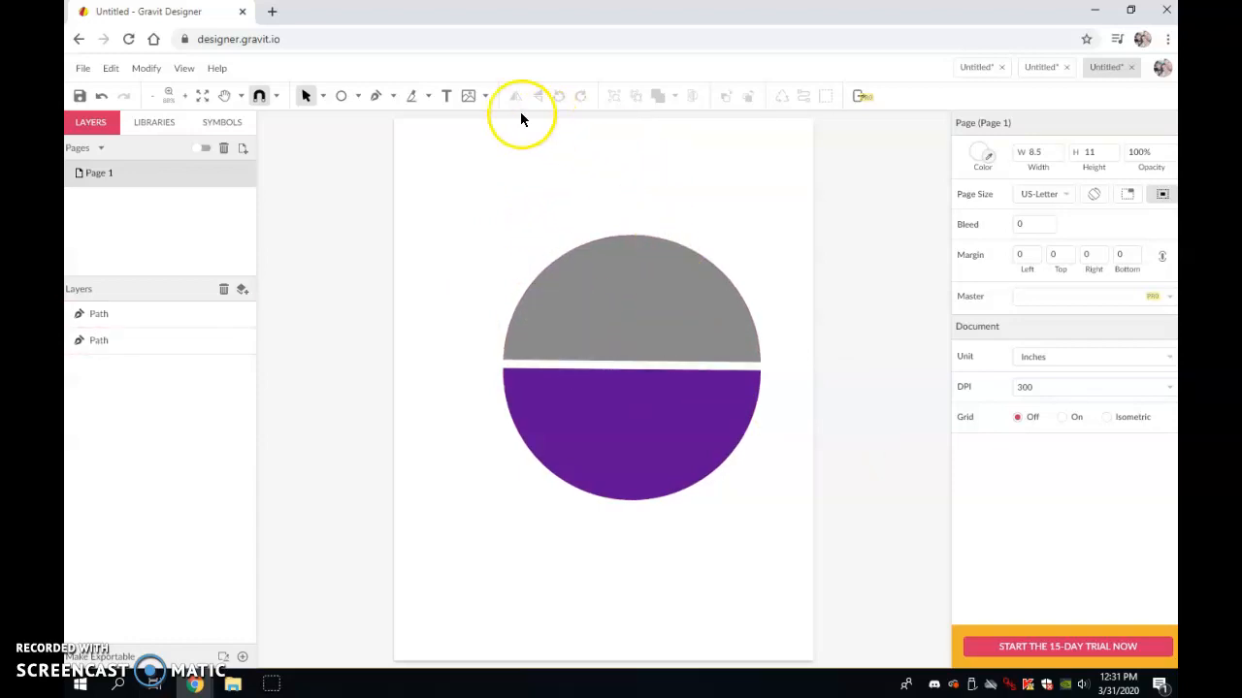
Step: Draw a five-pointed star about 4.24 by 4.32 in and position it over the centre of the split circle
{"action": "left_click", "coordinate": [358, 97]}
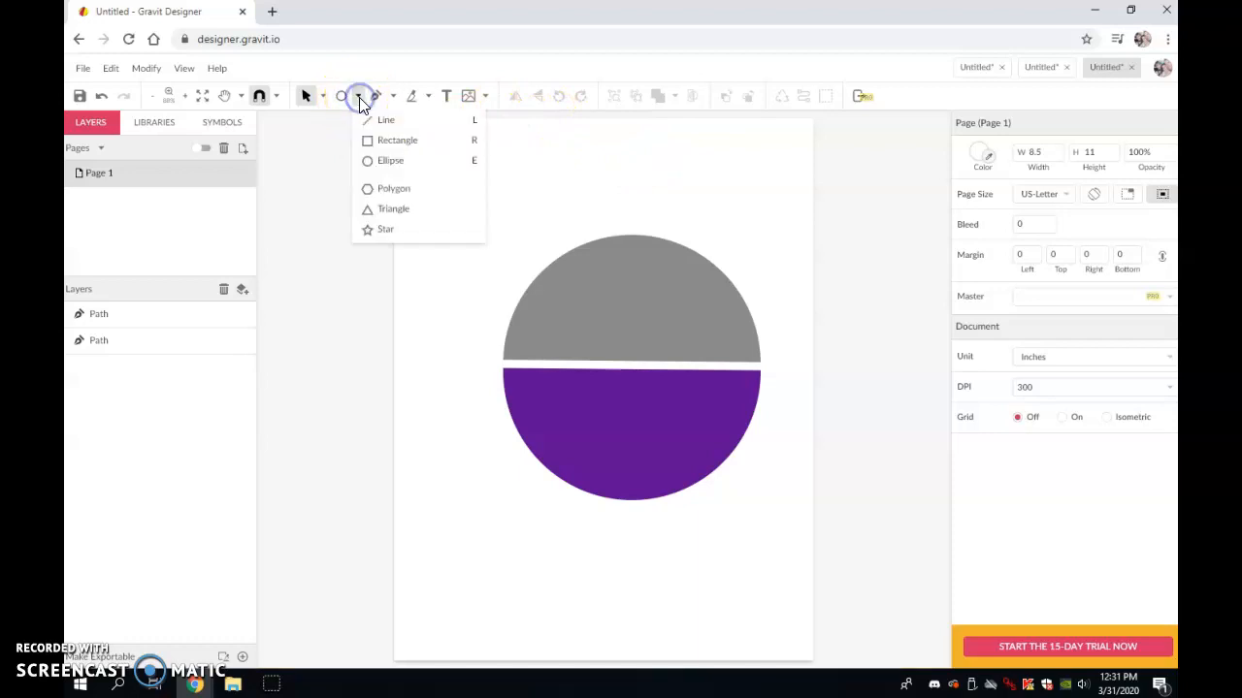
{"action": "left_click", "coordinate": [381, 229]}
{"action": "left_click_drag", "start_coordinate": [540, 282], "coordinate": [665, 395]}
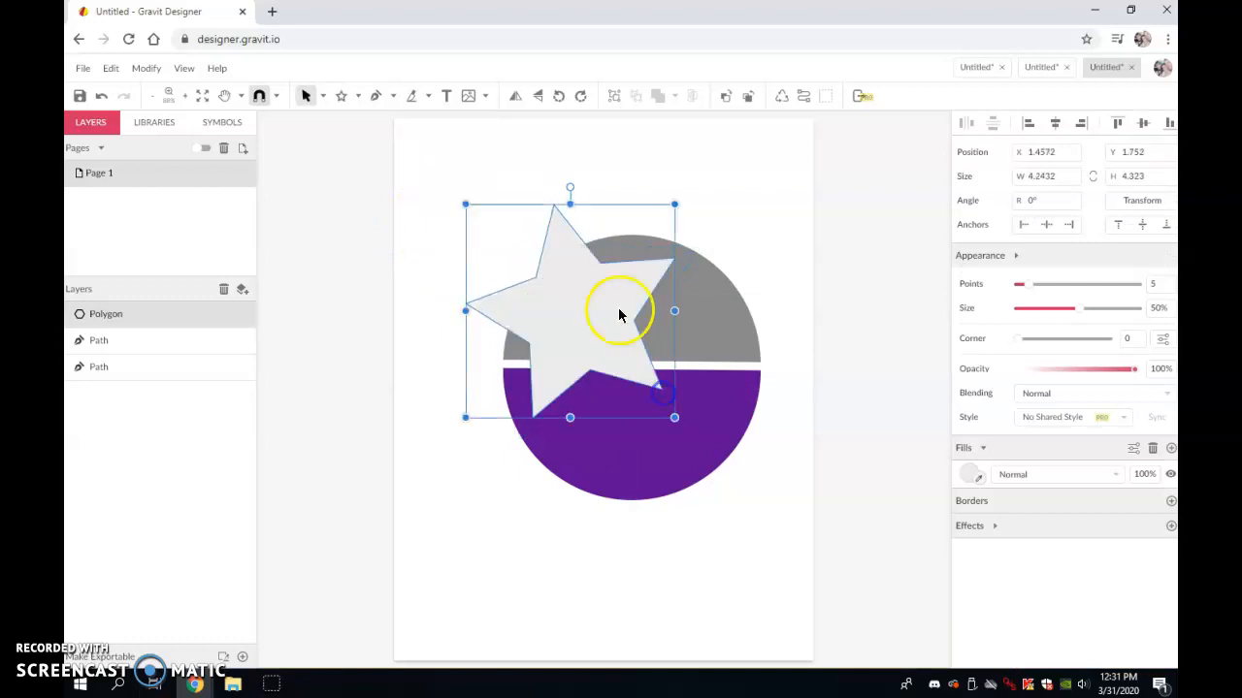
{"action": "left_click_drag", "start_coordinate": [567, 257], "coordinate": [627, 316]}
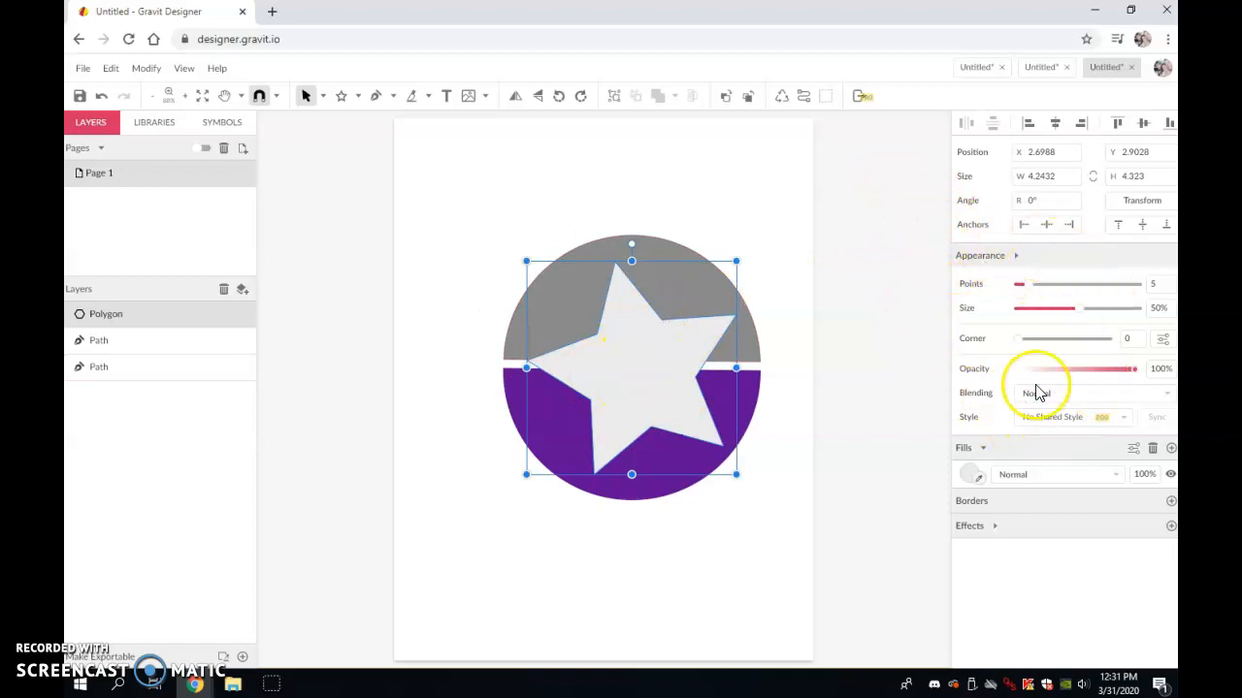
Step: Shape the star with 16 points, 55% size and a corner value of 0, and fill it white #FFFFFF
{"action": "left_click_drag", "start_coordinate": [1020, 285], "coordinate": [1085, 334]}
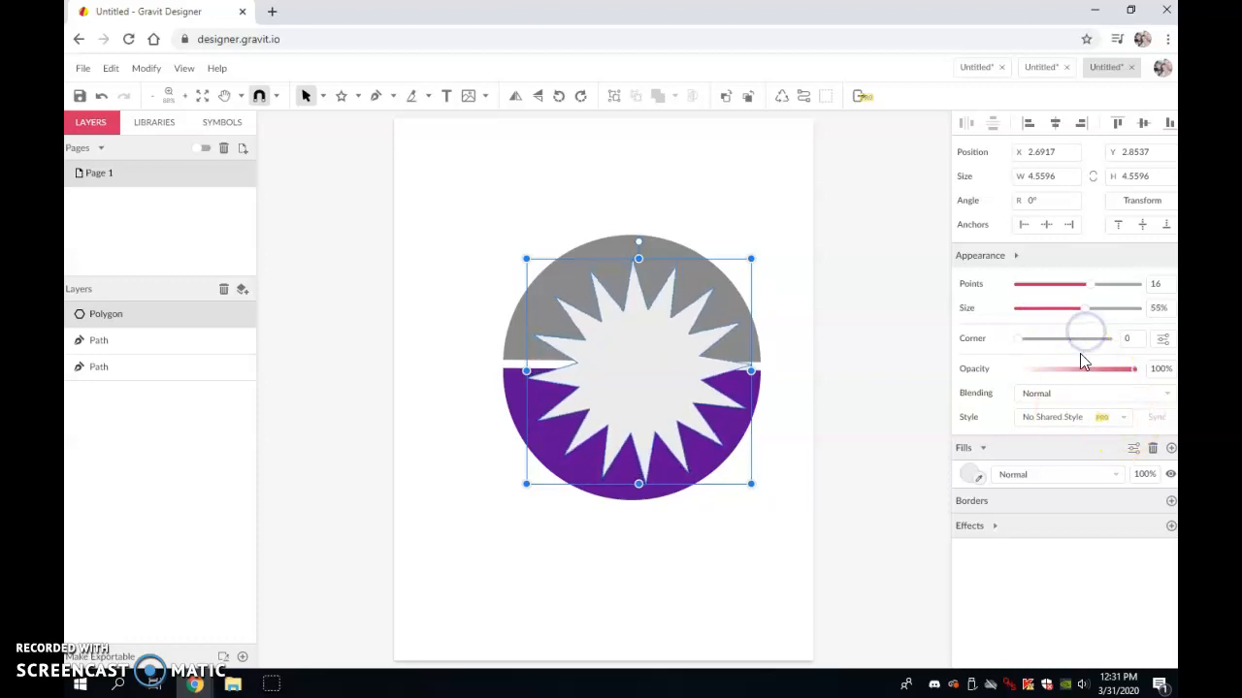
{"action": "left_click", "coordinate": [1104, 339]}
{"action": "left_click_drag", "start_coordinate": [1100, 346], "coordinate": [1017, 341]}
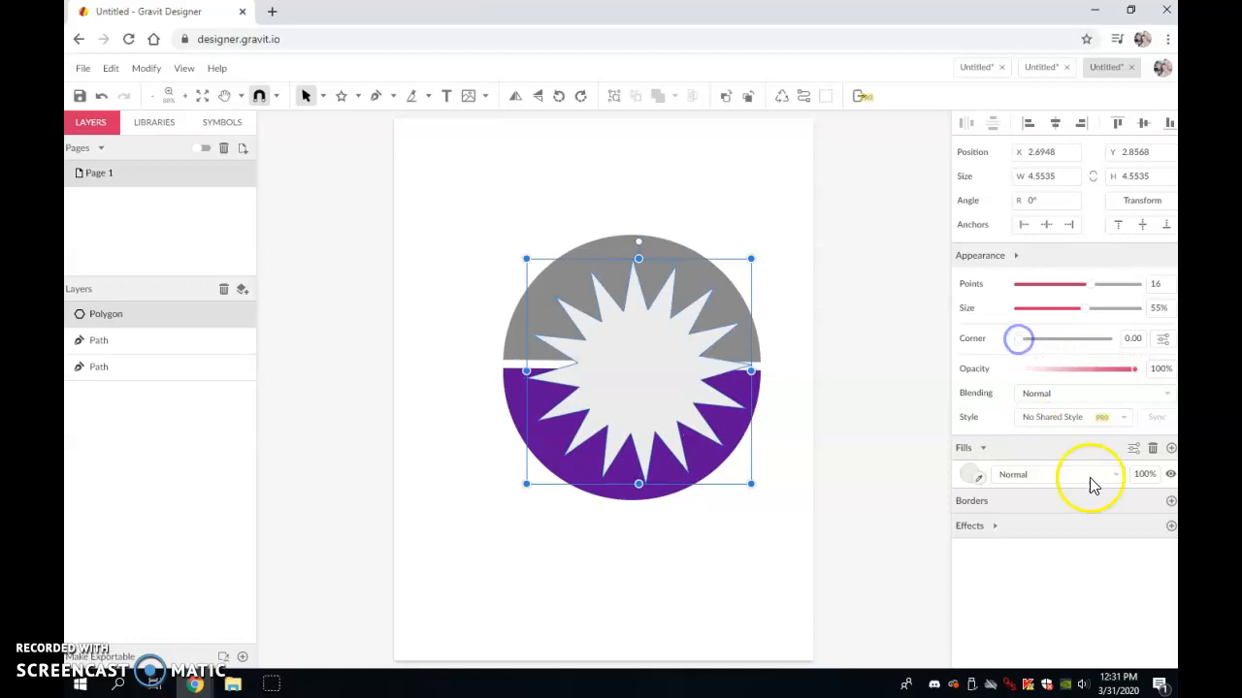
{"action": "left_click", "coordinate": [970, 474]}
{"action": "left_click", "coordinate": [1123, 434]}
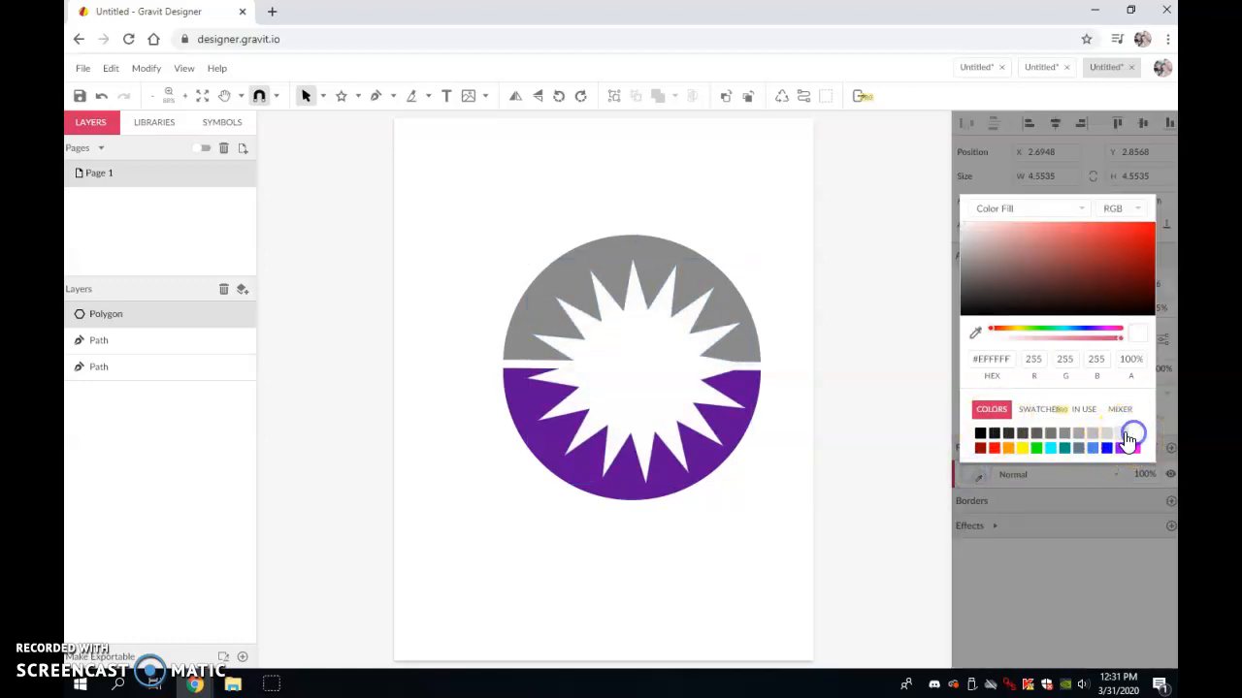
Step: Shrink the white starburst to about 3.29 by 3.55 in and centre it on the split circle
{"action": "left_click_drag", "start_coordinate": [650, 377], "coordinate": [644, 373]}
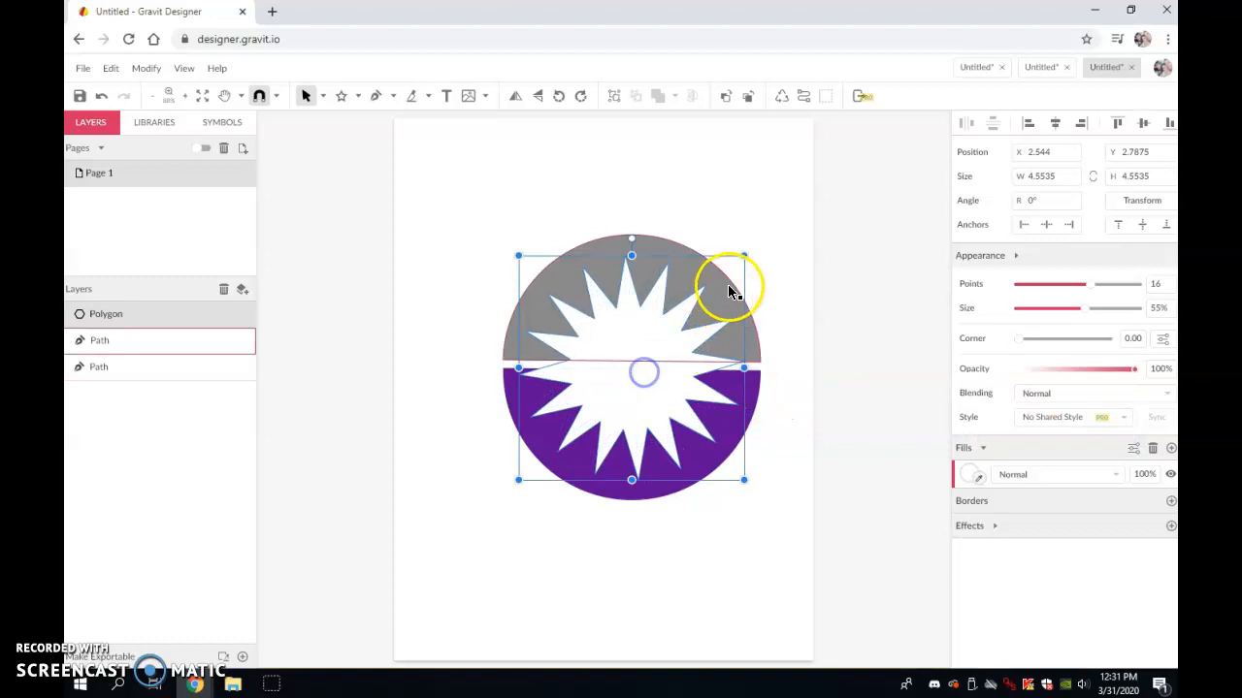
{"action": "left_click_drag", "start_coordinate": [743, 256], "coordinate": [681, 291]}
{"action": "left_click_drag", "start_coordinate": [600, 482], "coordinate": [601, 466]}
{"action": "left_click_drag", "start_coordinate": [635, 385], "coordinate": [643, 386]}
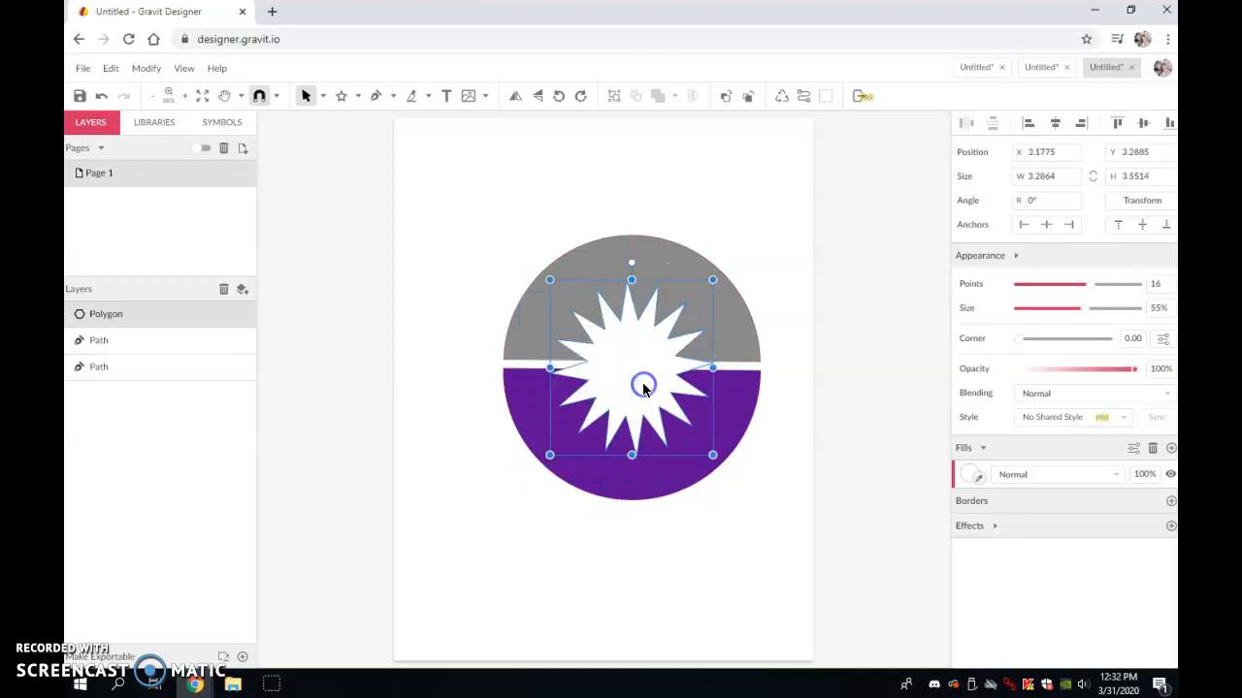
{"action": "left_click", "coordinate": [834, 376]}
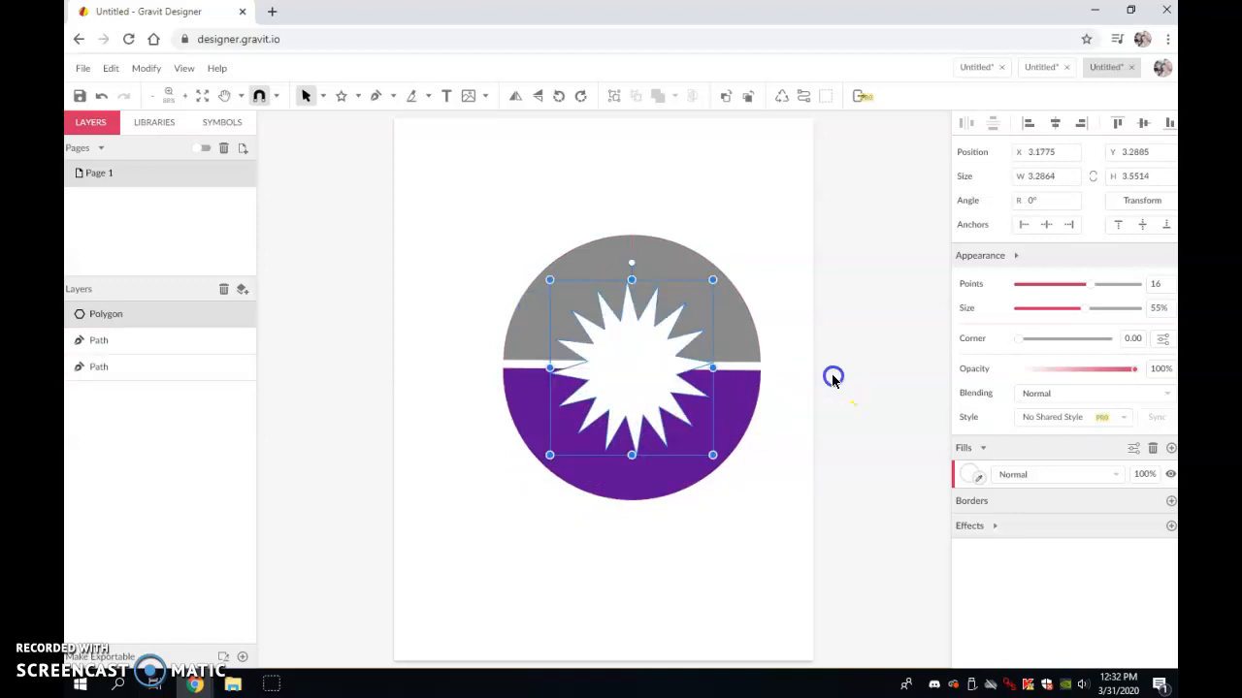
{"action": "left_click", "coordinate": [618, 386]}
{"action": "left_click", "coordinate": [808, 313]}
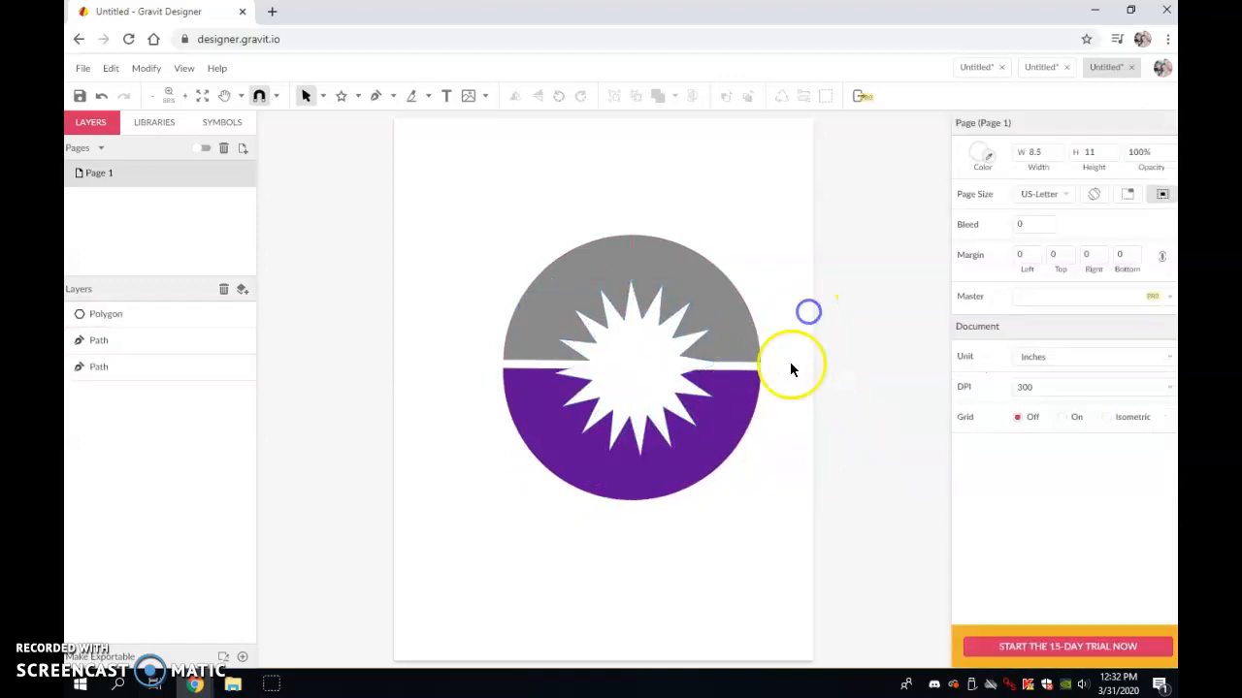
{"action": "left_click", "coordinate": [642, 389]}
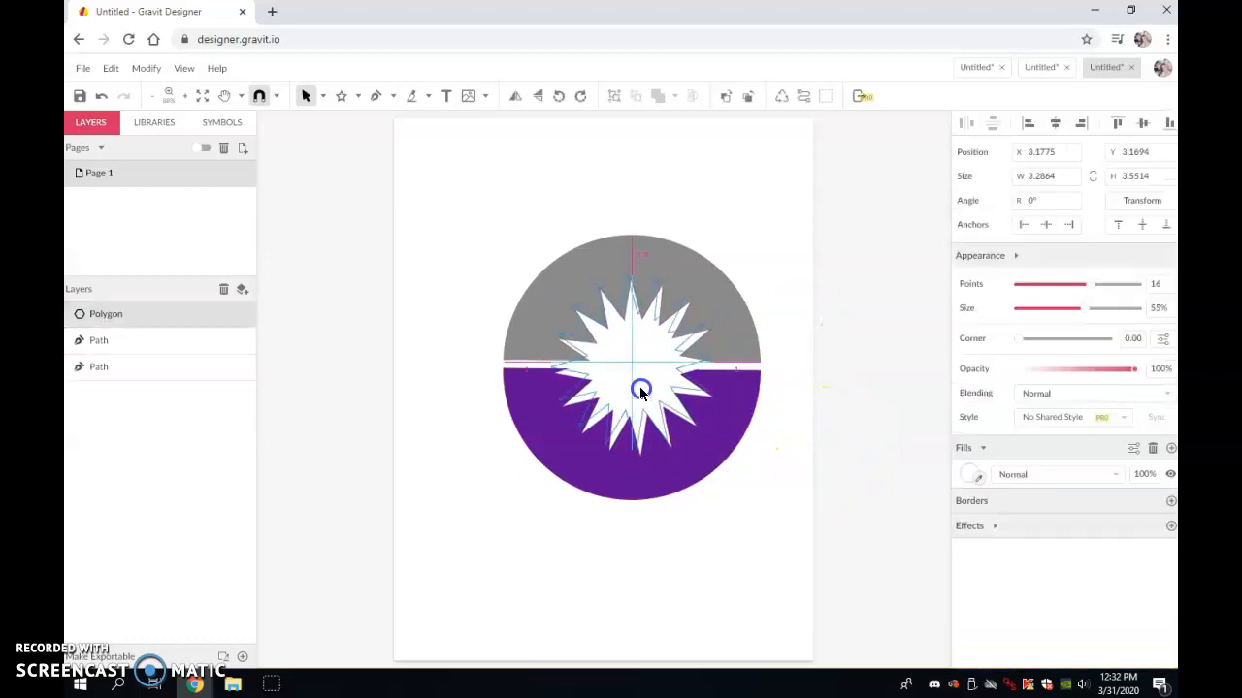
{"action": "left_click", "coordinate": [739, 276]}
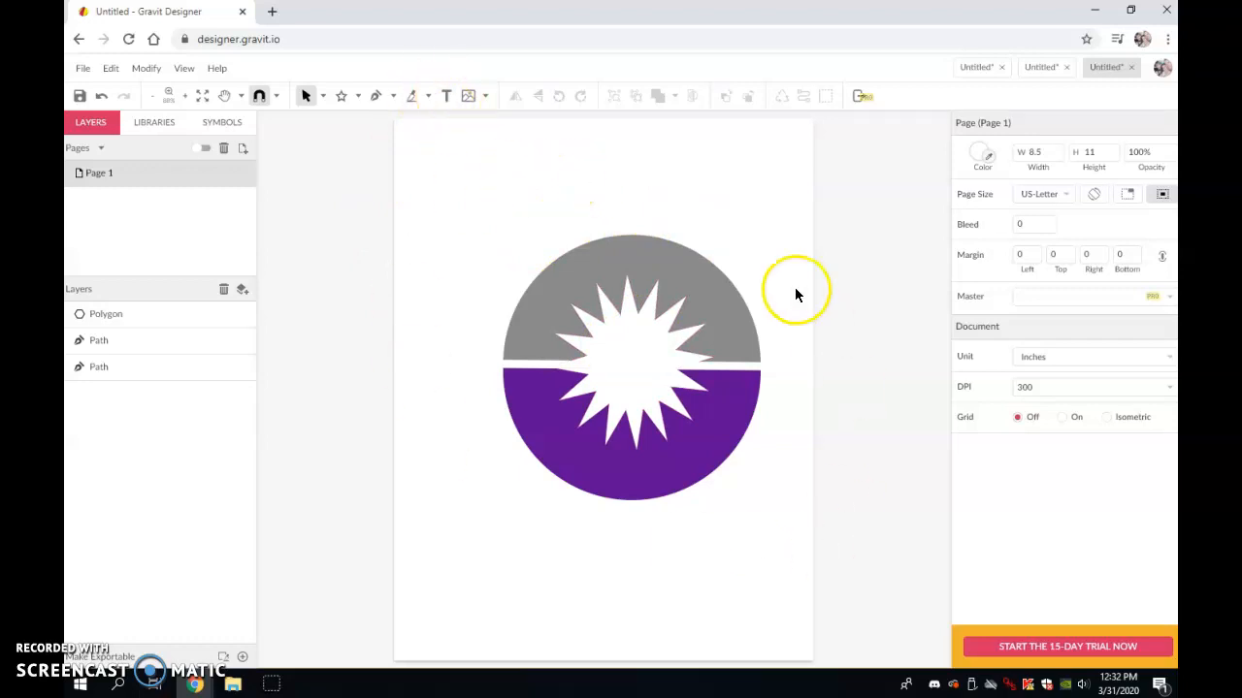
Step: Draw a circle about 5.81 in in diameter and centre it over the split circle so it slightly overlaps its edge
{"action": "left_click", "coordinate": [358, 96]}
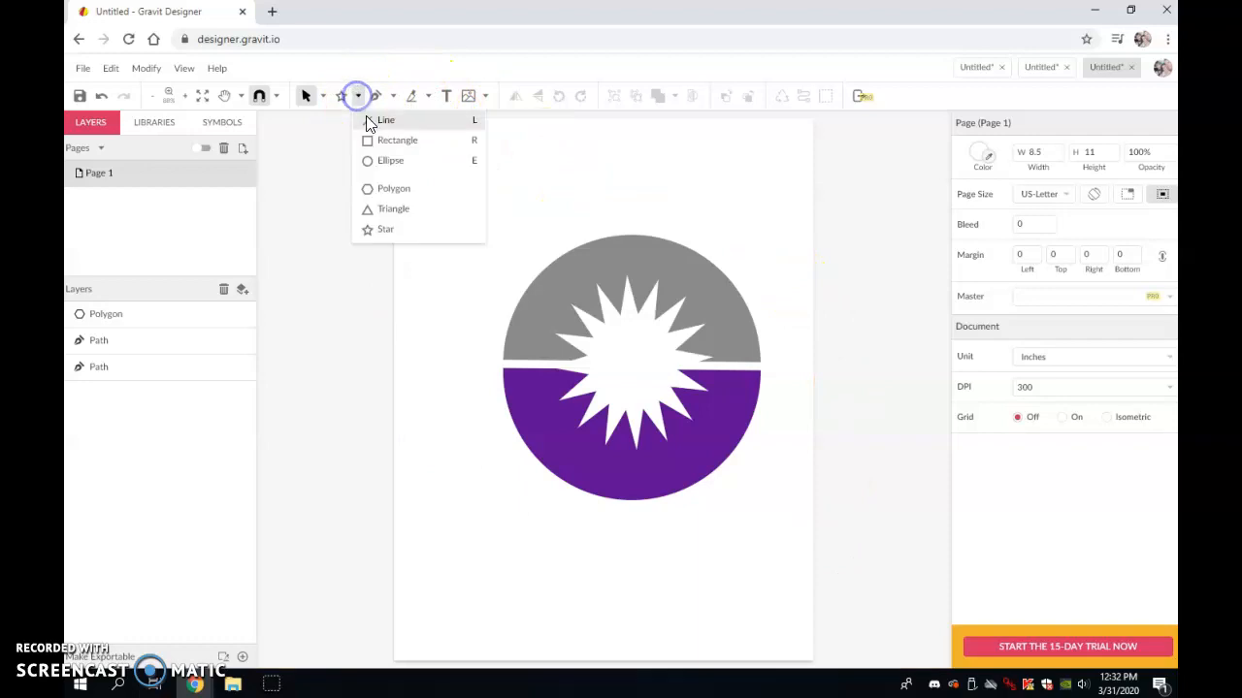
{"action": "left_click", "coordinate": [386, 161]}
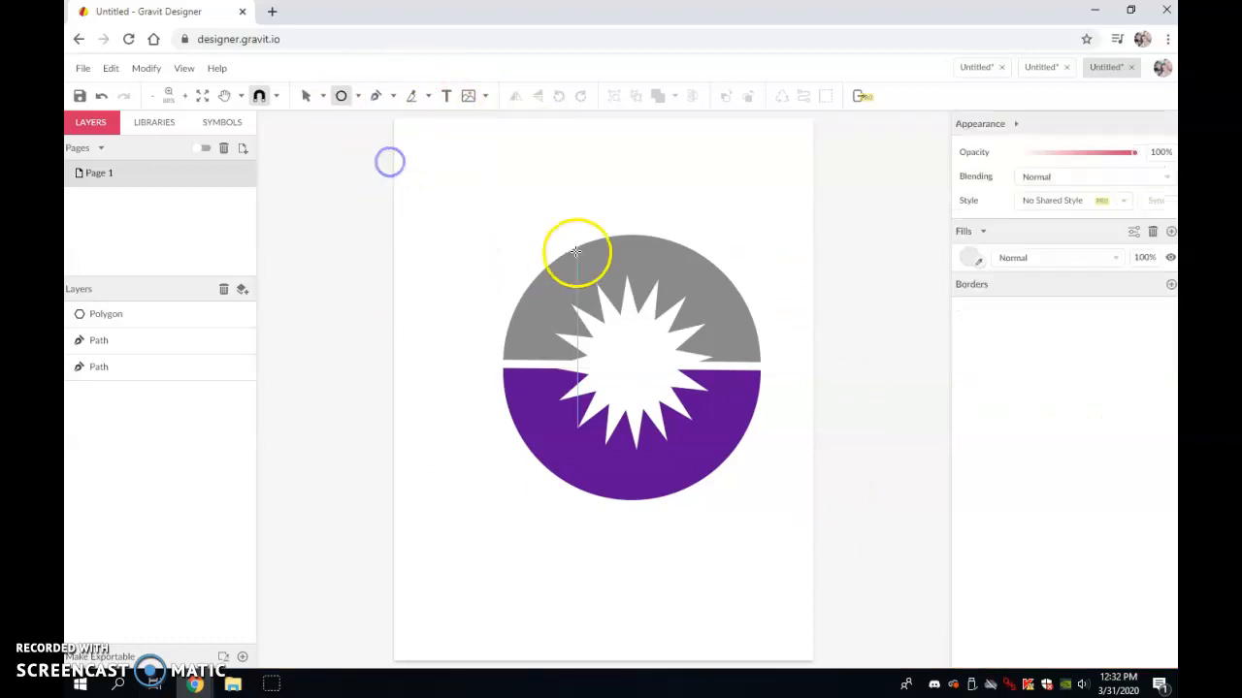
{"action": "left_click_drag", "start_coordinate": [503, 233], "coordinate": [694, 521]}
{"action": "mouse_move", "coordinate": [693, 355]}
{"action": "left_mouse_down"}
{"action": "mouse_move", "coordinate": [699, 405]}
{"action": "mouse_move", "coordinate": [682, 394]}
{"action": "left_mouse_up"}
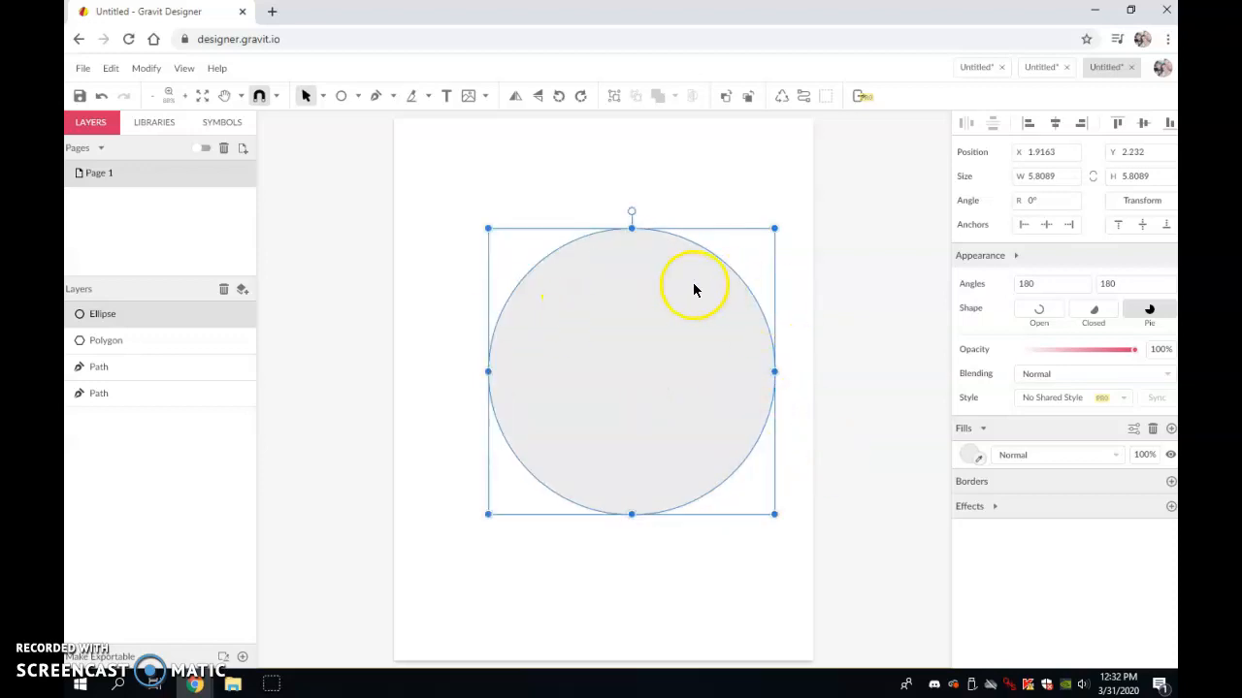
Step: Add the path text "Lexington Junior High" starting at the new circle's upper-left edge, and select all of the text
{"action": "left_click", "coordinate": [447, 96]}
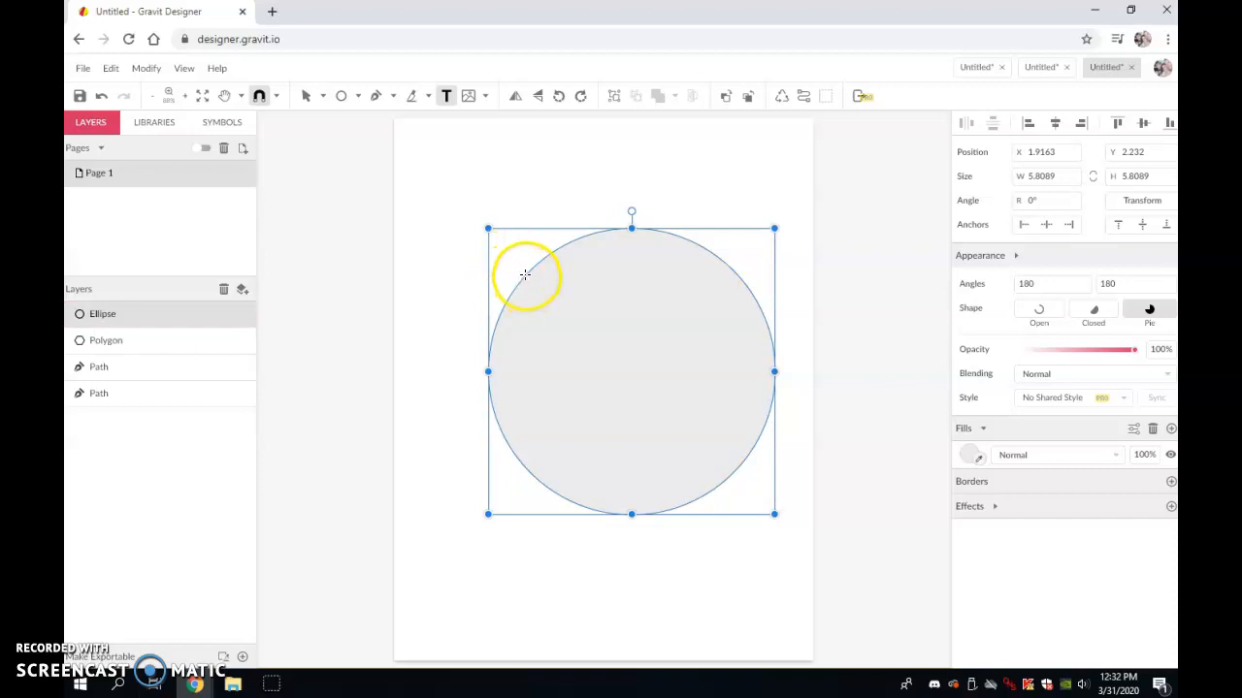
{"action": "left_click", "coordinate": [524, 275]}
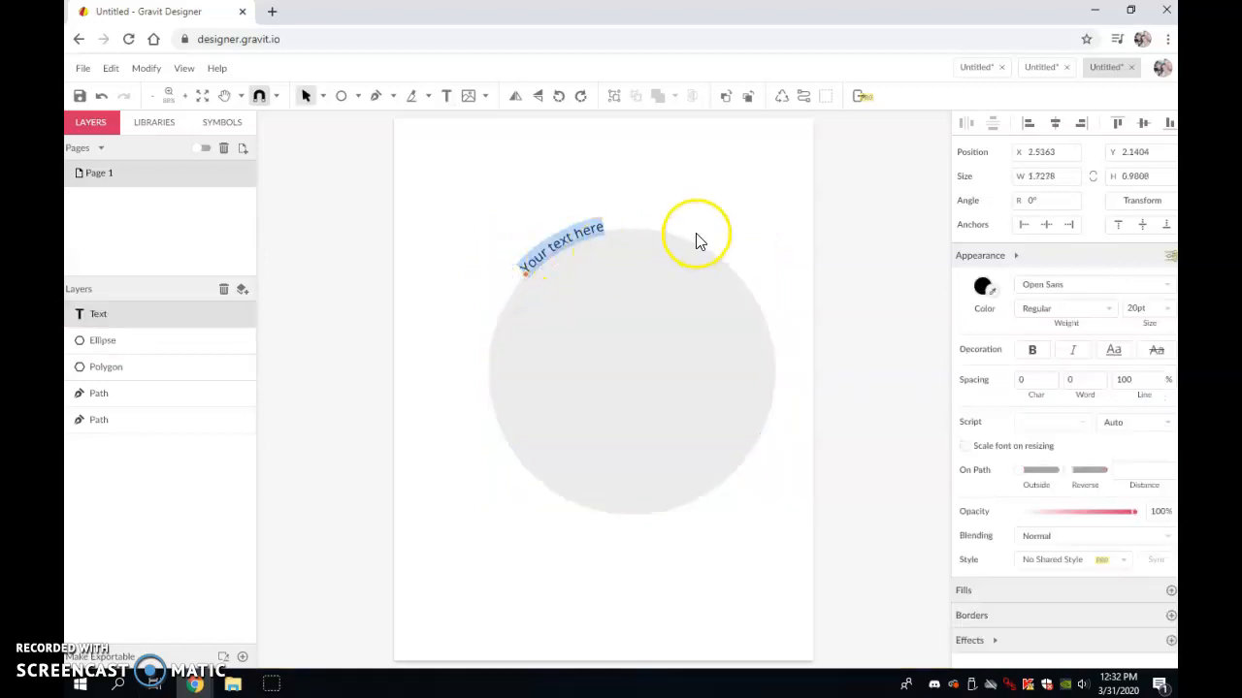
{"action": "type", "text": "Tex"}
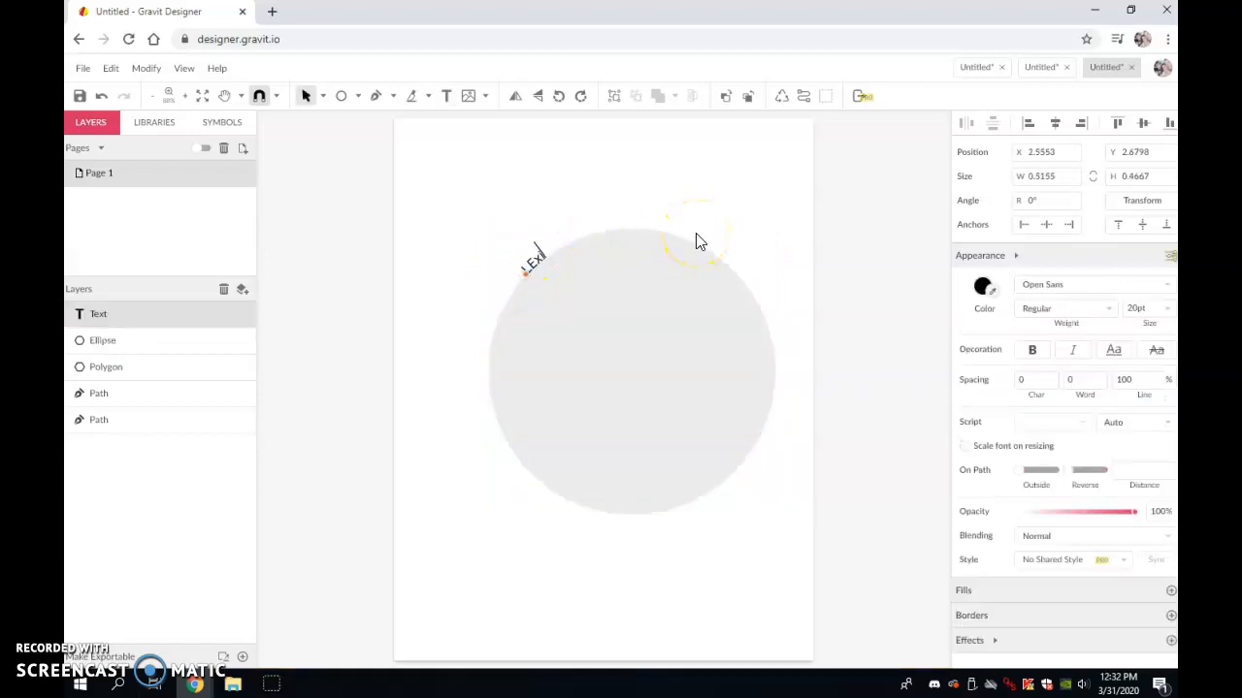
{"action": "type", "text": "ington Junior High"}
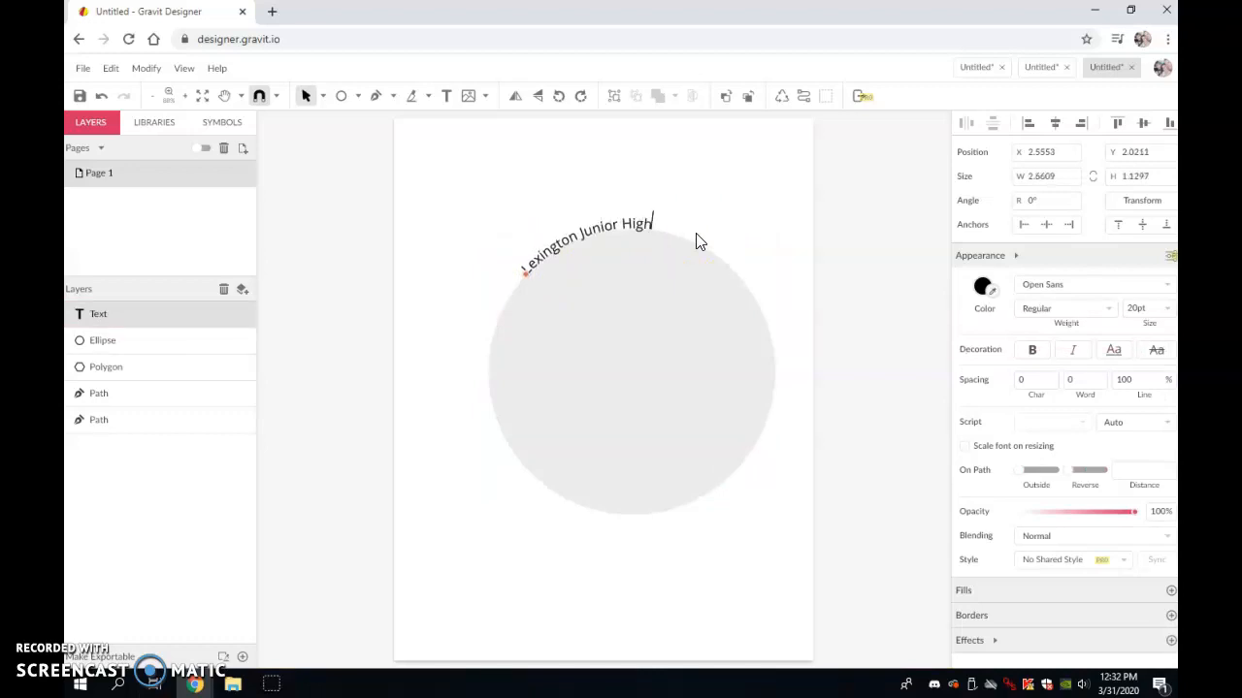
{"action": "key", "text": "ctrl+a"}
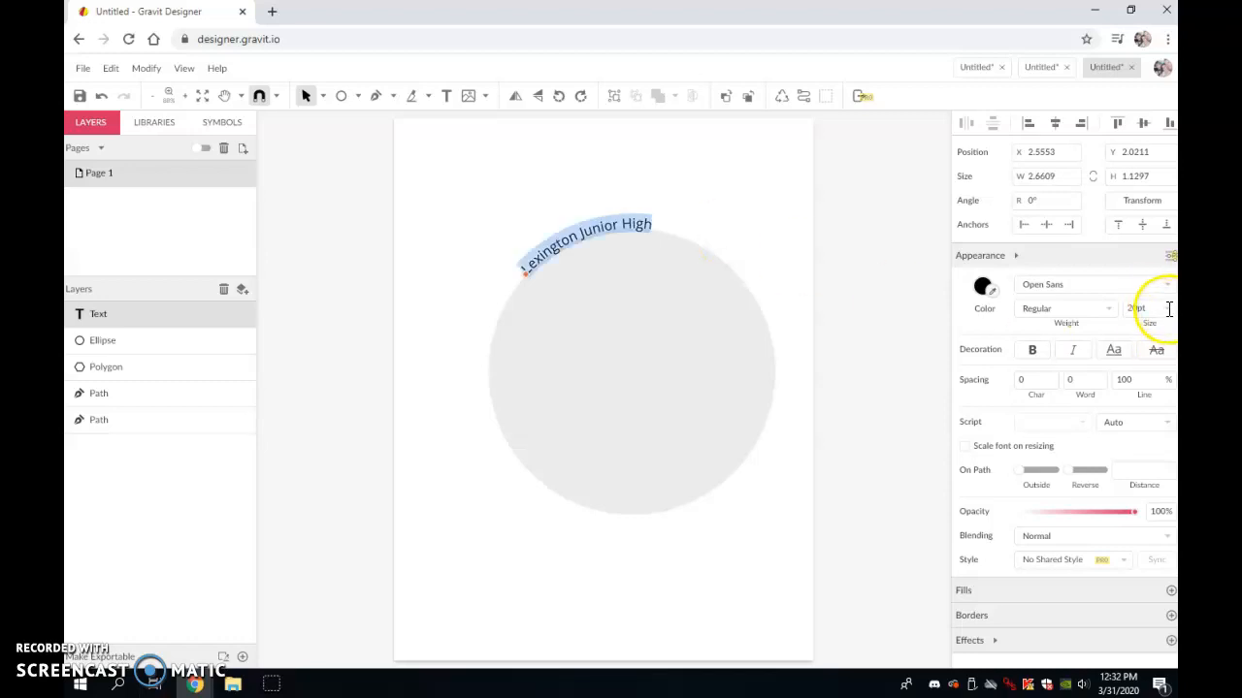
Step: Set the "Lexington Junior High" path text to 48 pt and make it bold
{"action": "left_click", "coordinate": [1168, 309]}
{"action": "scroll", "coordinate": [1154, 408], "scroll_direction": "down", "scroll_amount": 2}
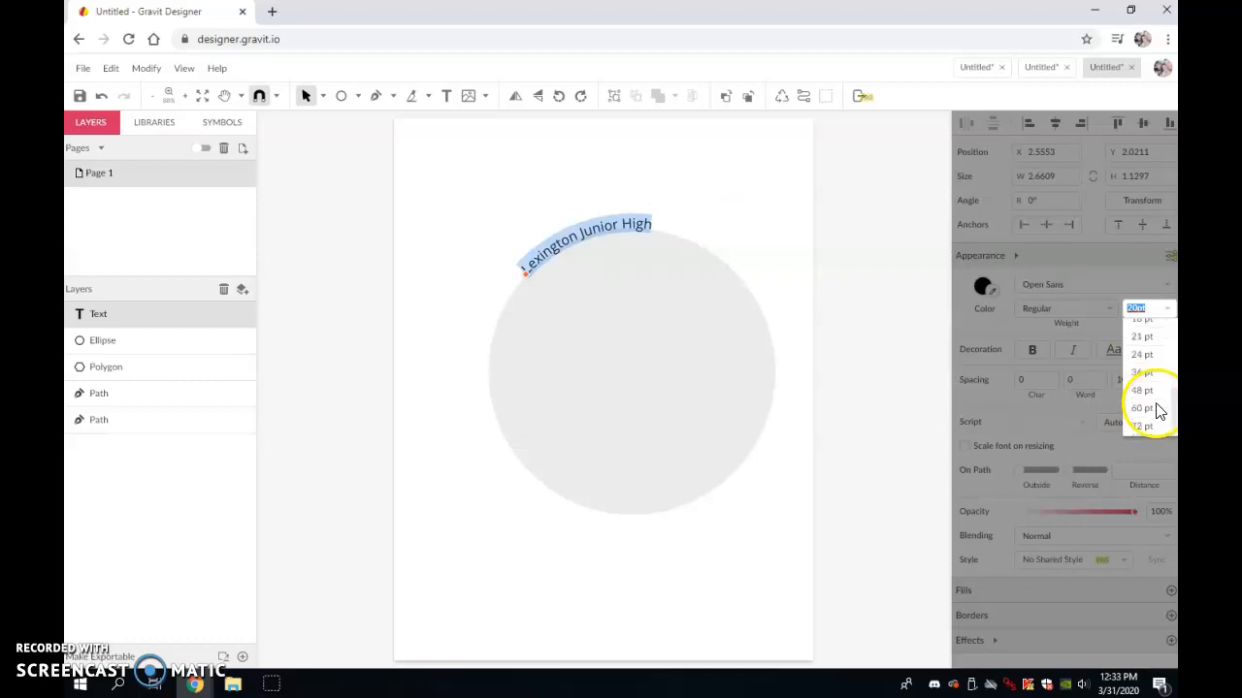
{"action": "left_click", "coordinate": [1141, 391]}
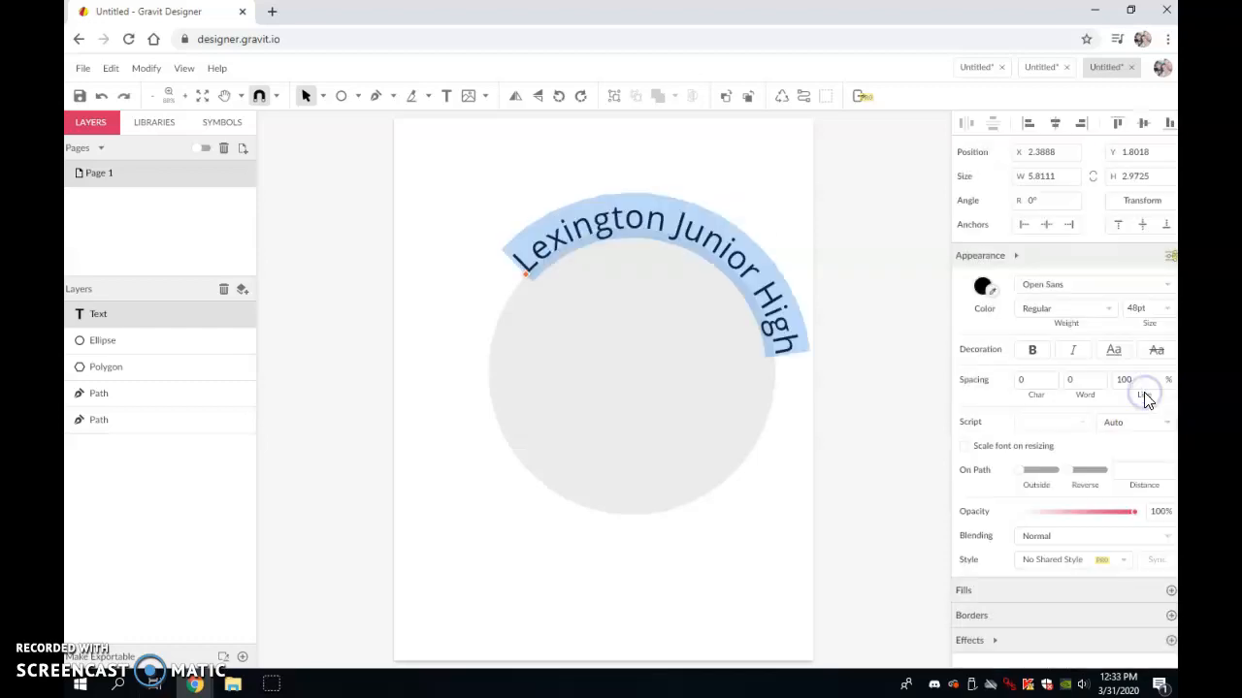
{"action": "left_click", "coordinate": [1033, 352]}
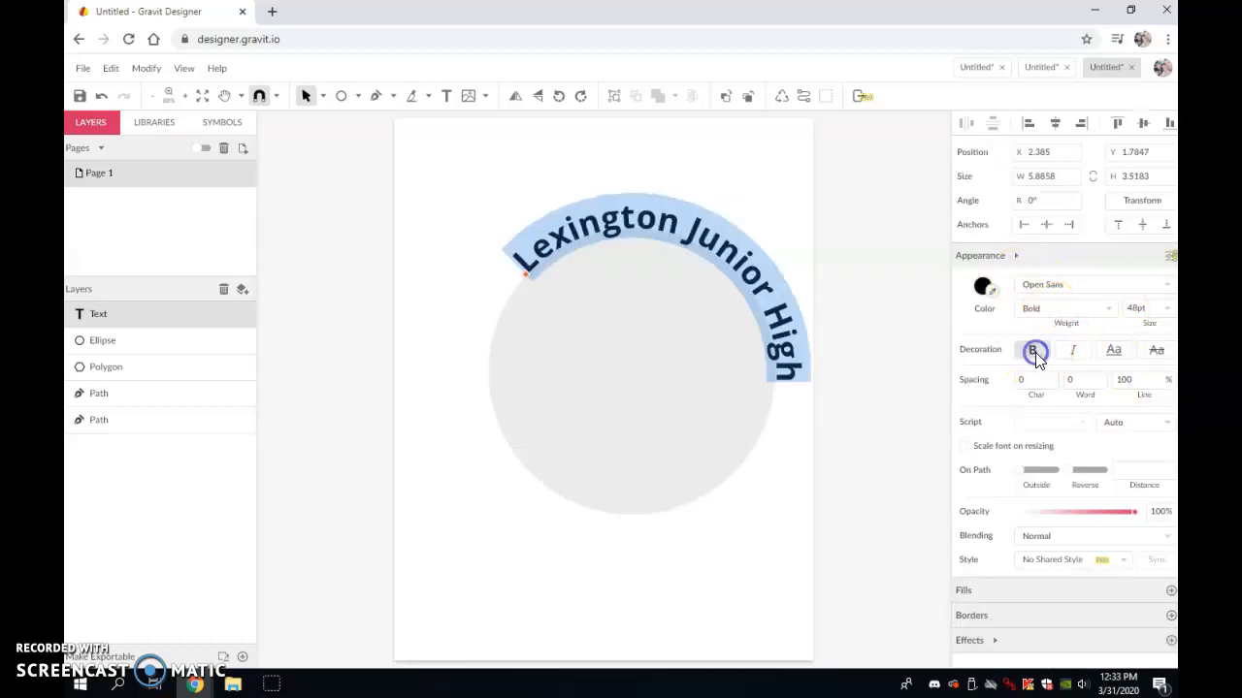
Step: Slide the curved text's starting point counterclockwise along the circle until the wording is centred over the top
{"action": "left_click_drag", "start_coordinate": [525, 275], "coordinate": [512, 279]}
{"action": "left_click", "coordinate": [526, 276]}
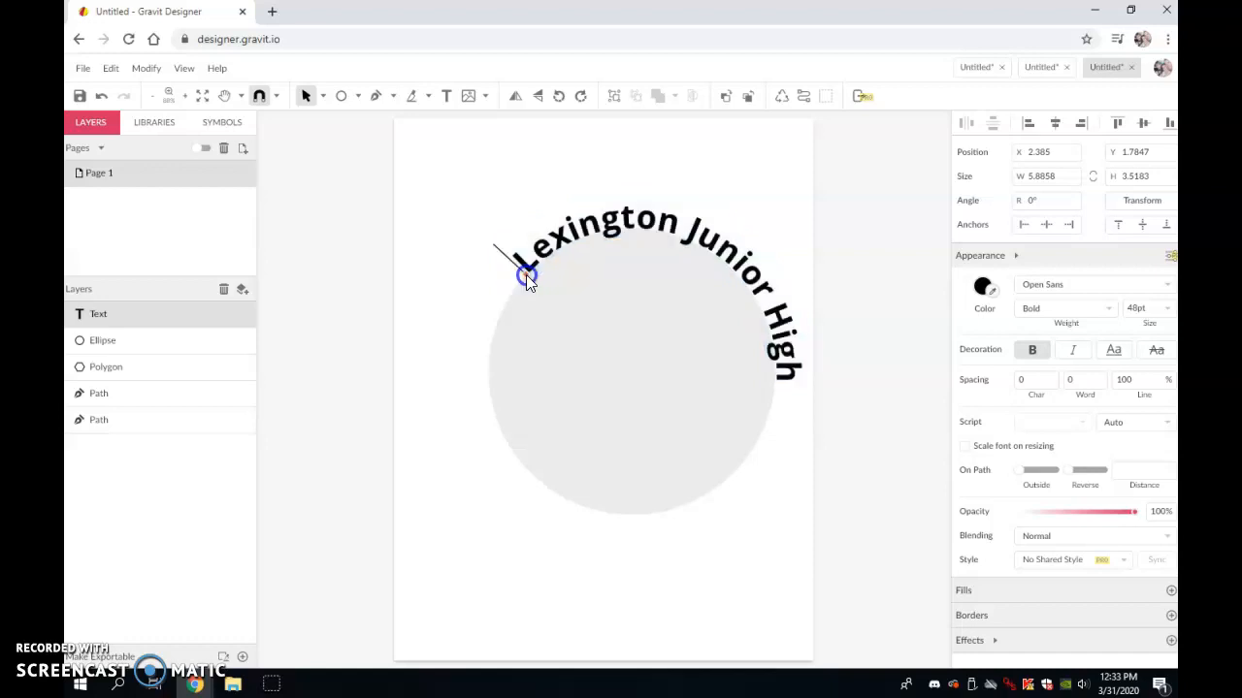
{"action": "left_click", "coordinate": [521, 278]}
{"action": "left_click_drag", "start_coordinate": [525, 276], "coordinate": [521, 279]}
{"action": "left_click", "coordinate": [300, 95]}
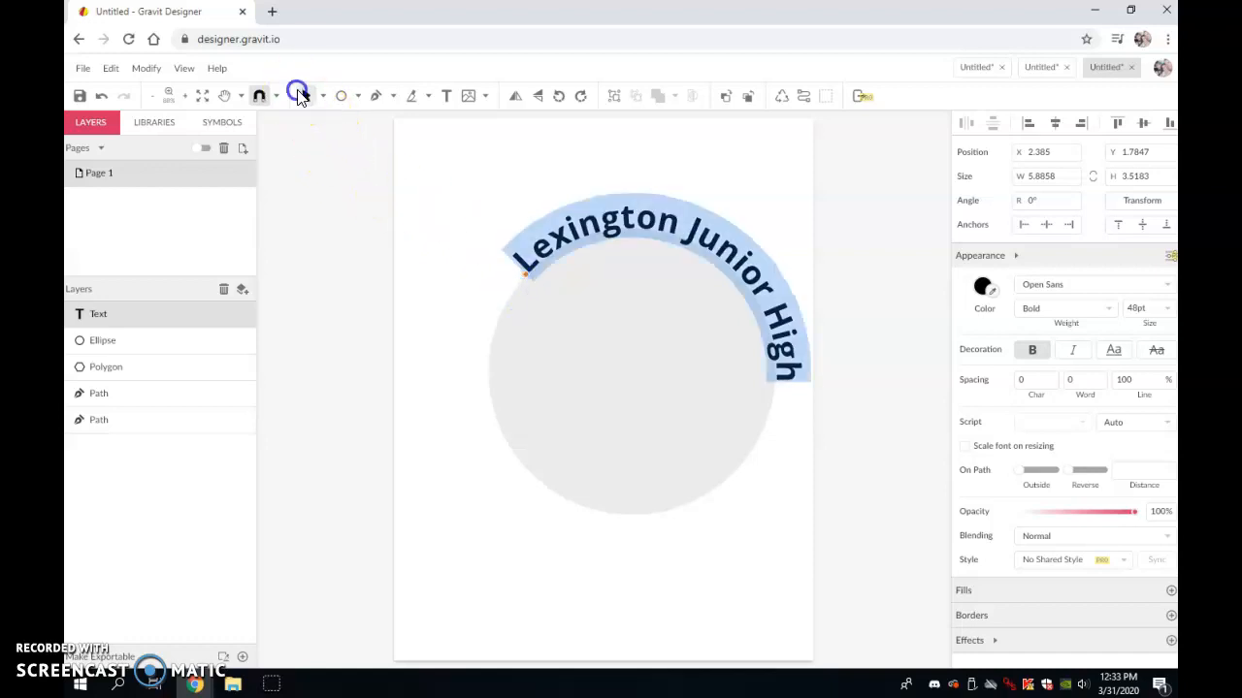
{"action": "left_click", "coordinate": [388, 163]}
{"action": "left_click", "coordinate": [517, 284]}
{"action": "left_click_drag", "start_coordinate": [527, 276], "coordinate": [488, 316]}
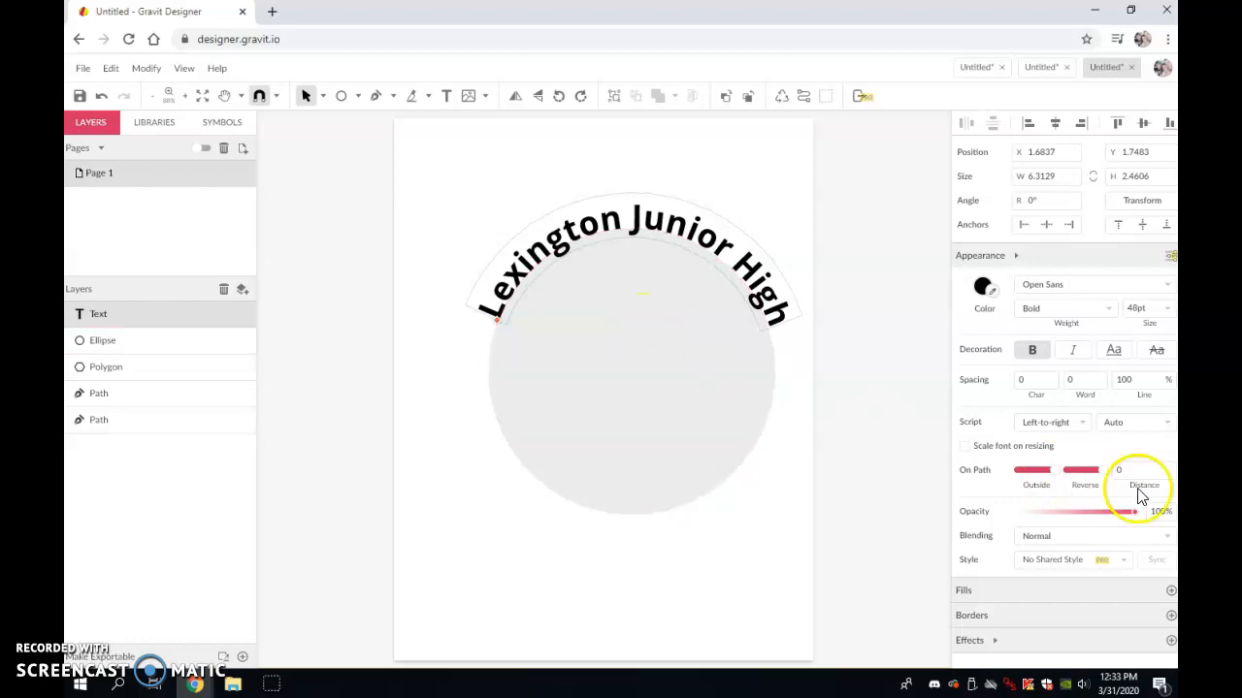
{"action": "left_click", "coordinate": [1171, 591]}
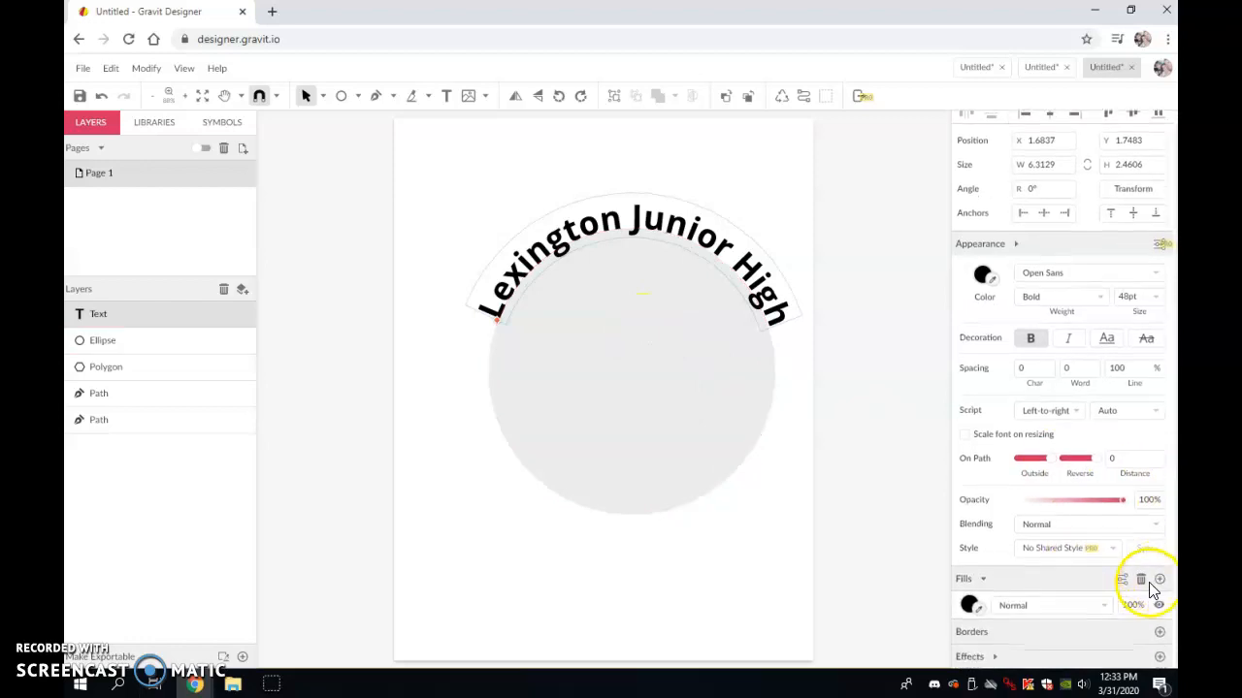
{"action": "left_click", "coordinate": [1160, 605]}
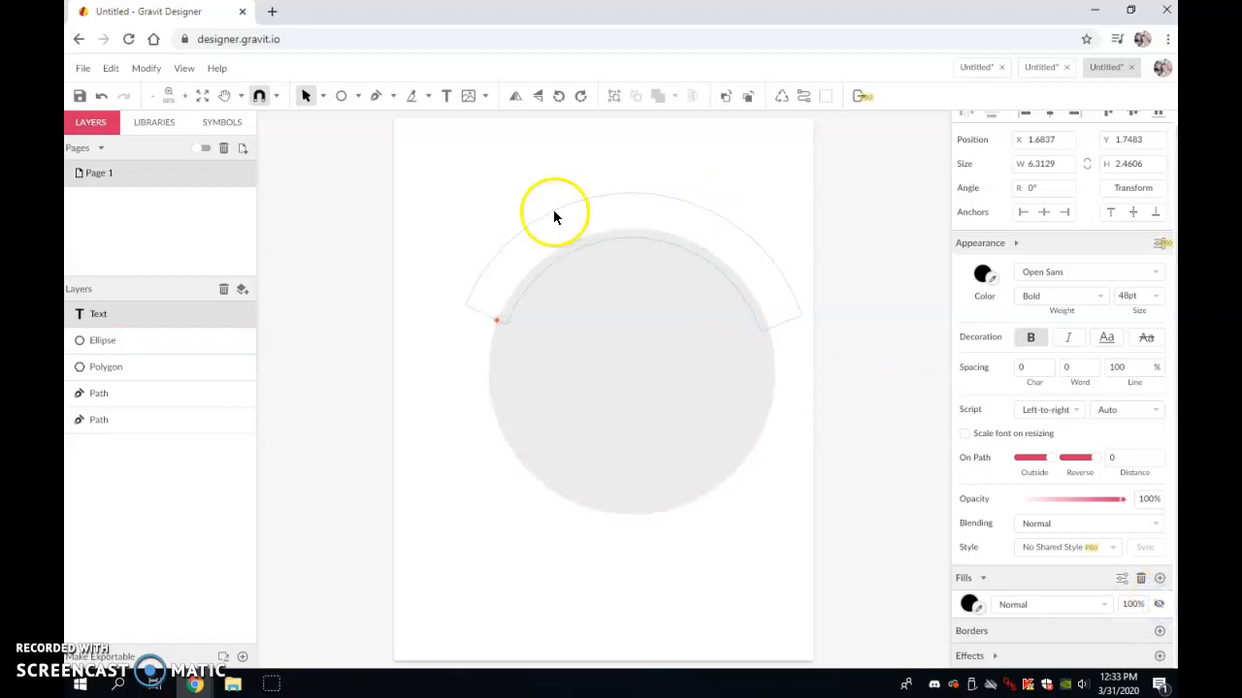
{"action": "left_click", "coordinate": [1159, 604]}
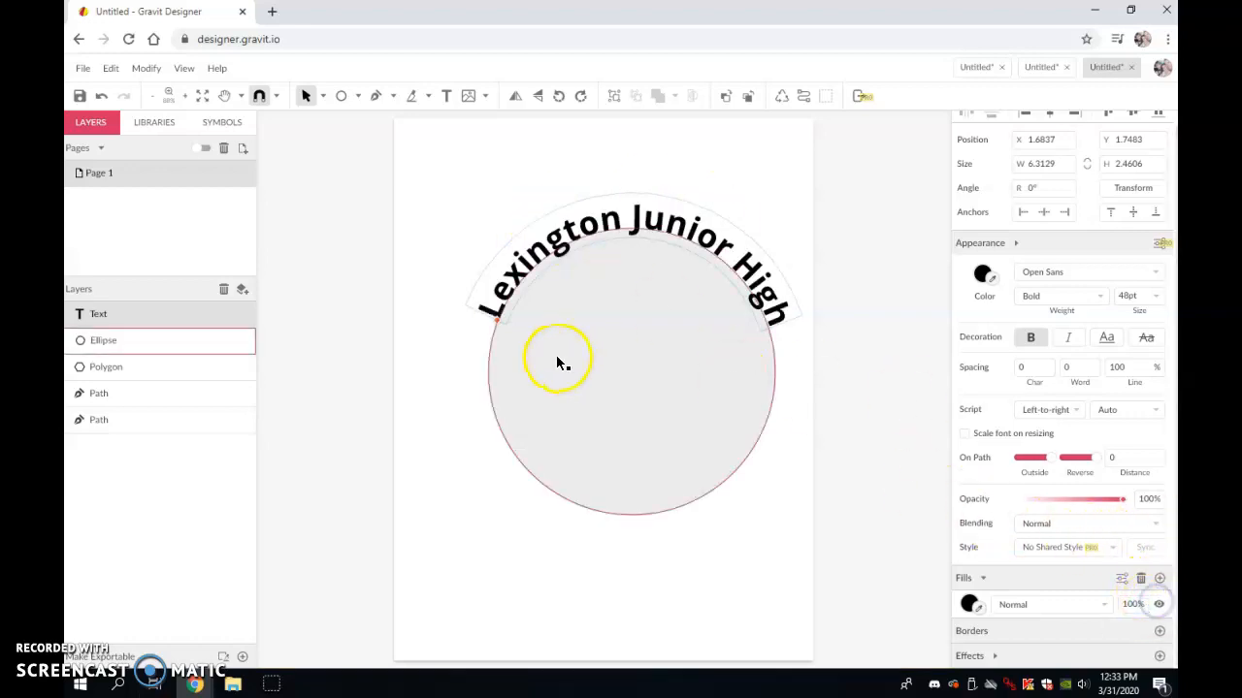
Step: Hide the grey fill of the large guide circle so the starburst and split circle show, and clear the selection
{"action": "left_click", "coordinate": [567, 374]}
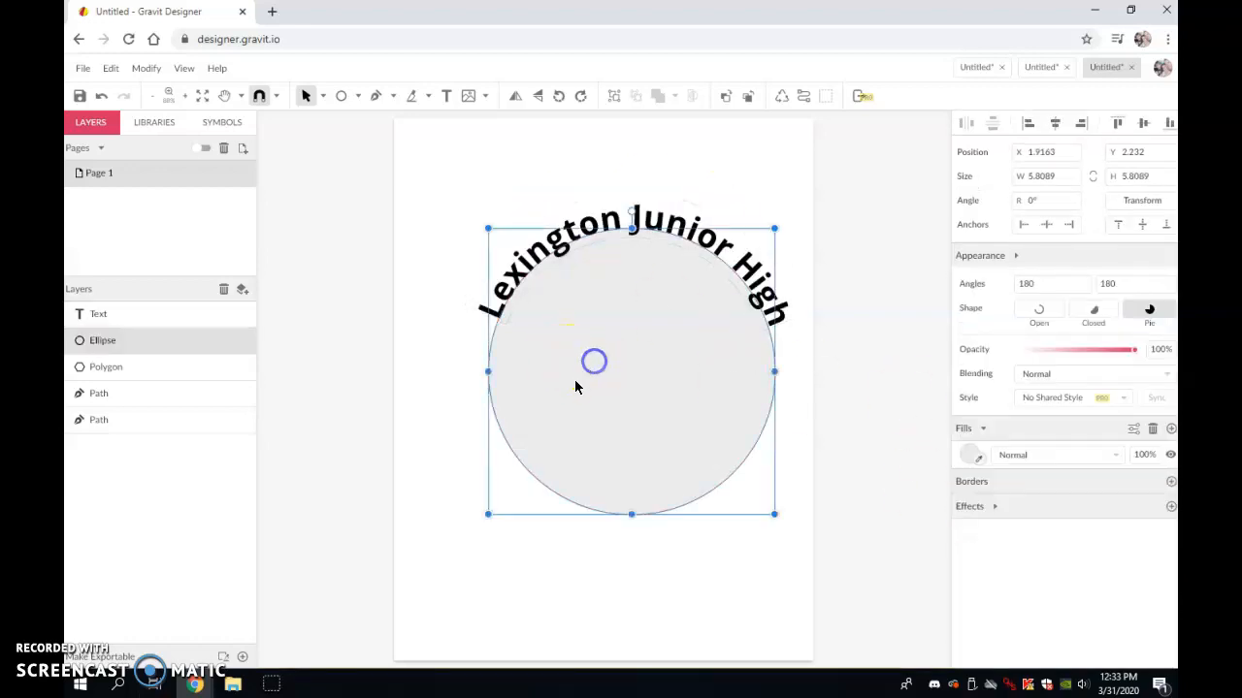
{"action": "left_click", "coordinate": [1170, 457]}
{"action": "left_click", "coordinate": [777, 559]}
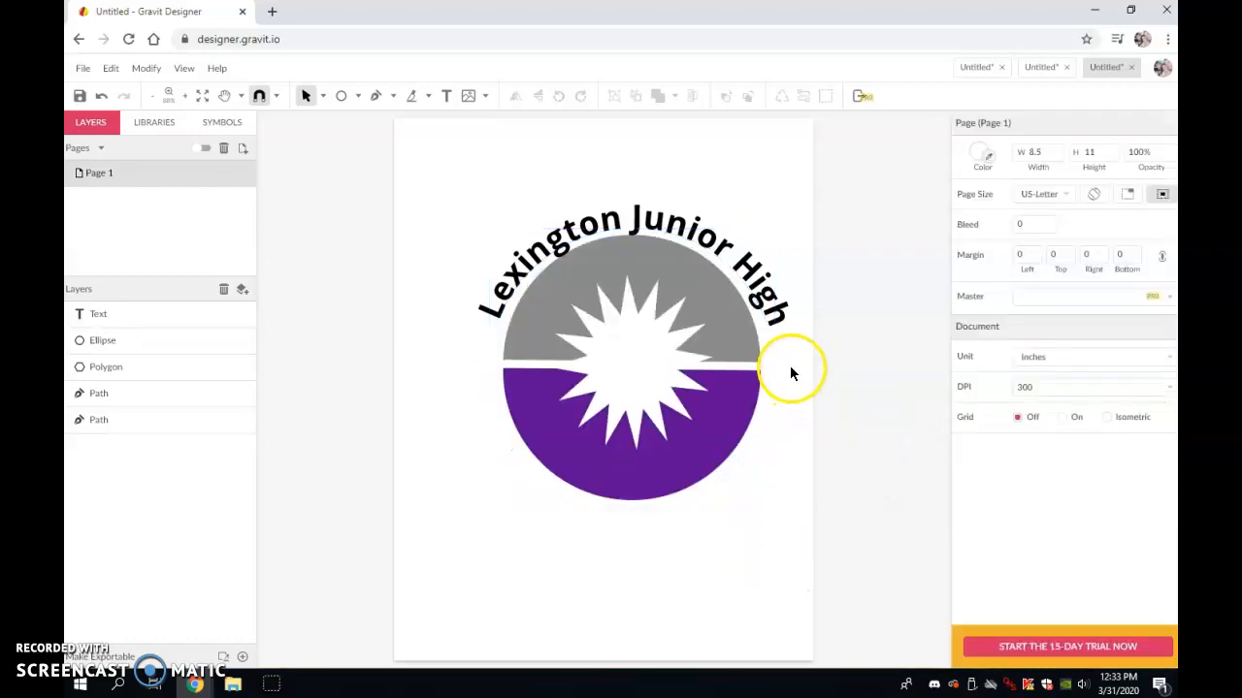
{"action": "left_click", "coordinate": [773, 320]}
{"action": "left_click", "coordinate": [771, 475]}
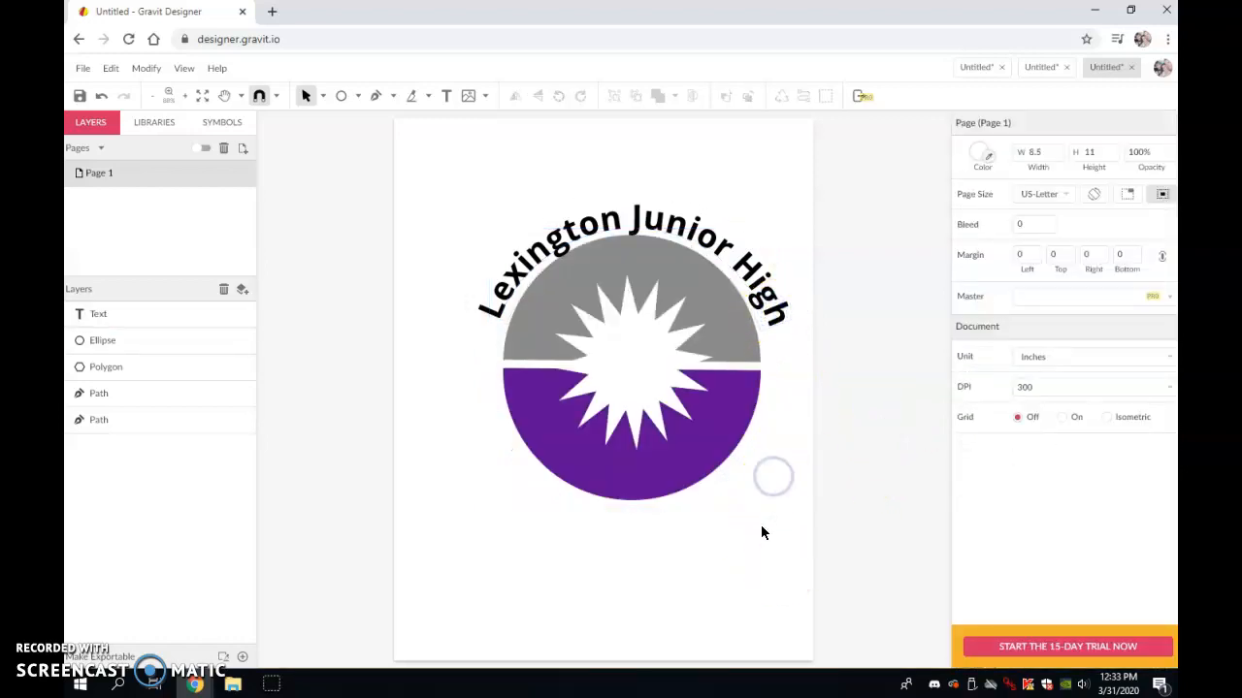
Step: Move the curved text slightly upward so it clears the edge of the grey half-circle
{"action": "left_click", "coordinate": [594, 229]}
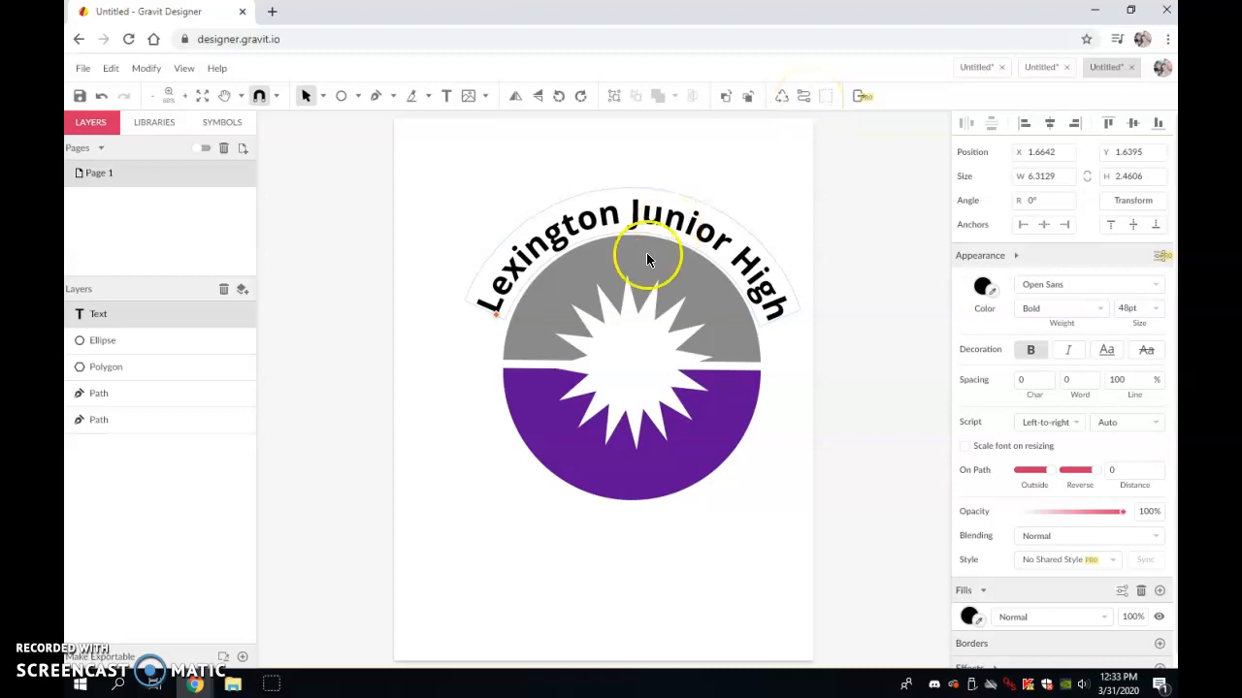
{"action": "left_click", "coordinate": [669, 186]}
{"action": "left_click", "coordinate": [622, 225]}
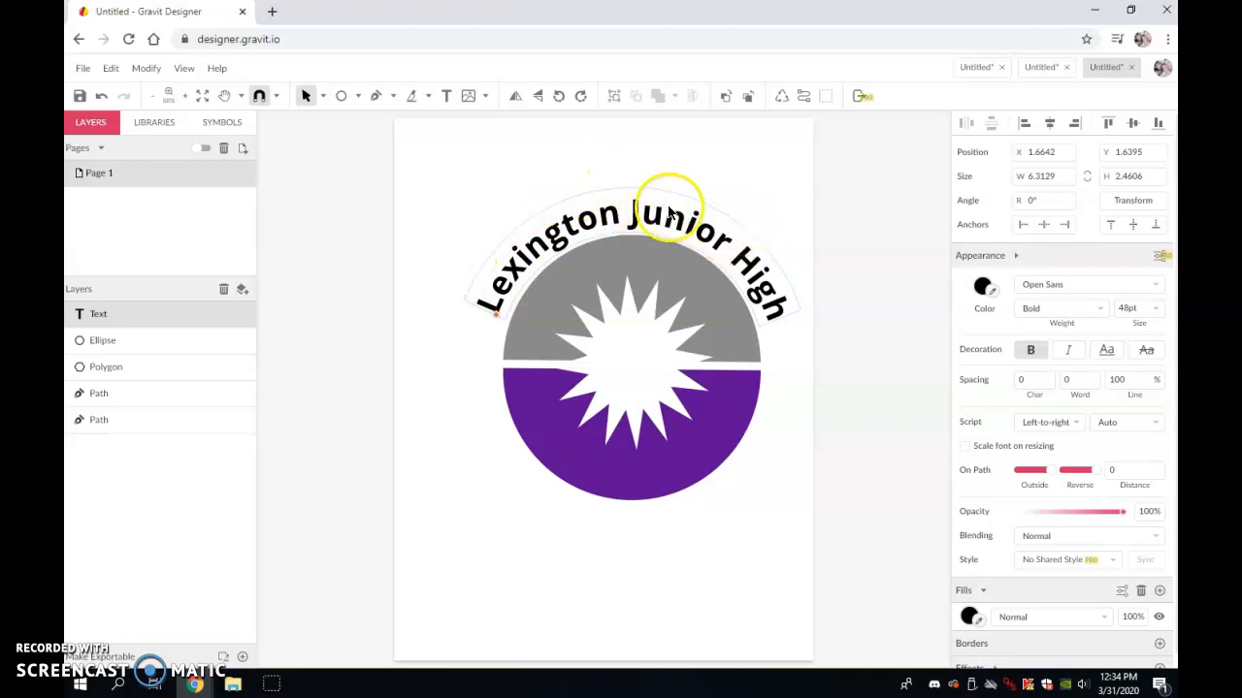
Step: Convert the curved "Lexington Junior High" text to a path and select the resulting shape
{"action": "right_click", "coordinate": [702, 231]}
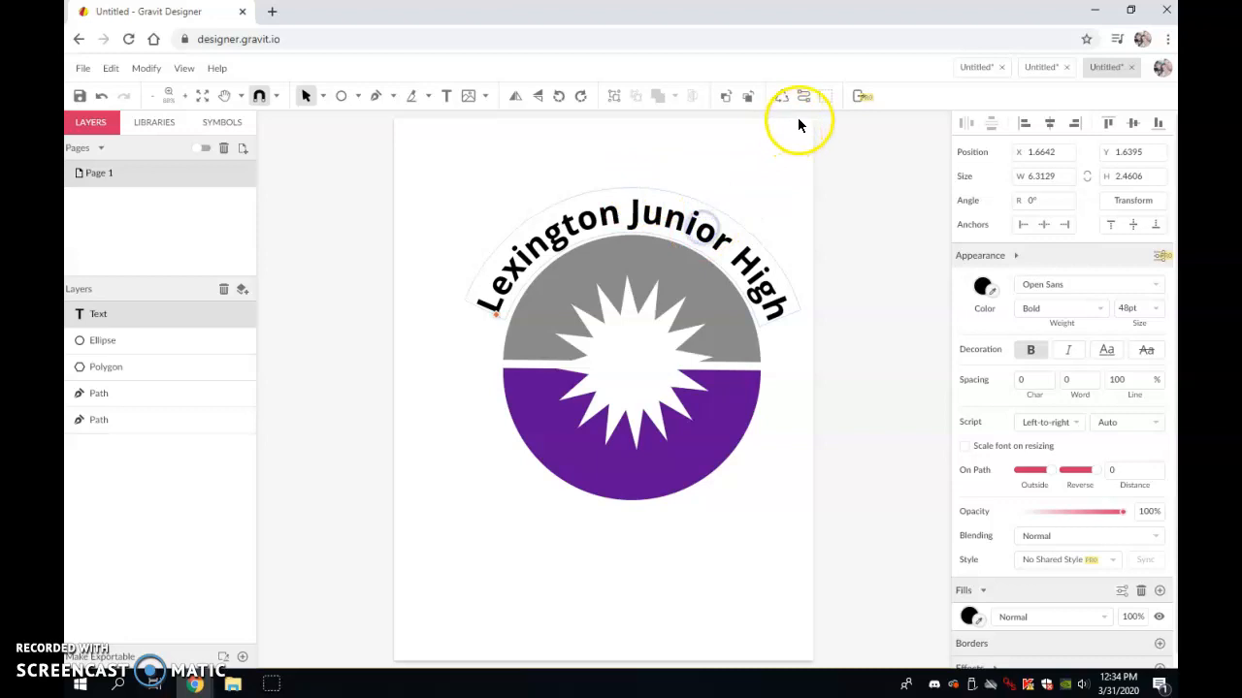
{"action": "left_click", "coordinate": [803, 97]}
{"action": "left_click", "coordinate": [684, 172]}
{"action": "left_click", "coordinate": [718, 254]}
{"action": "left_click", "coordinate": [722, 242]}
{"action": "left_click", "coordinate": [716, 241]}
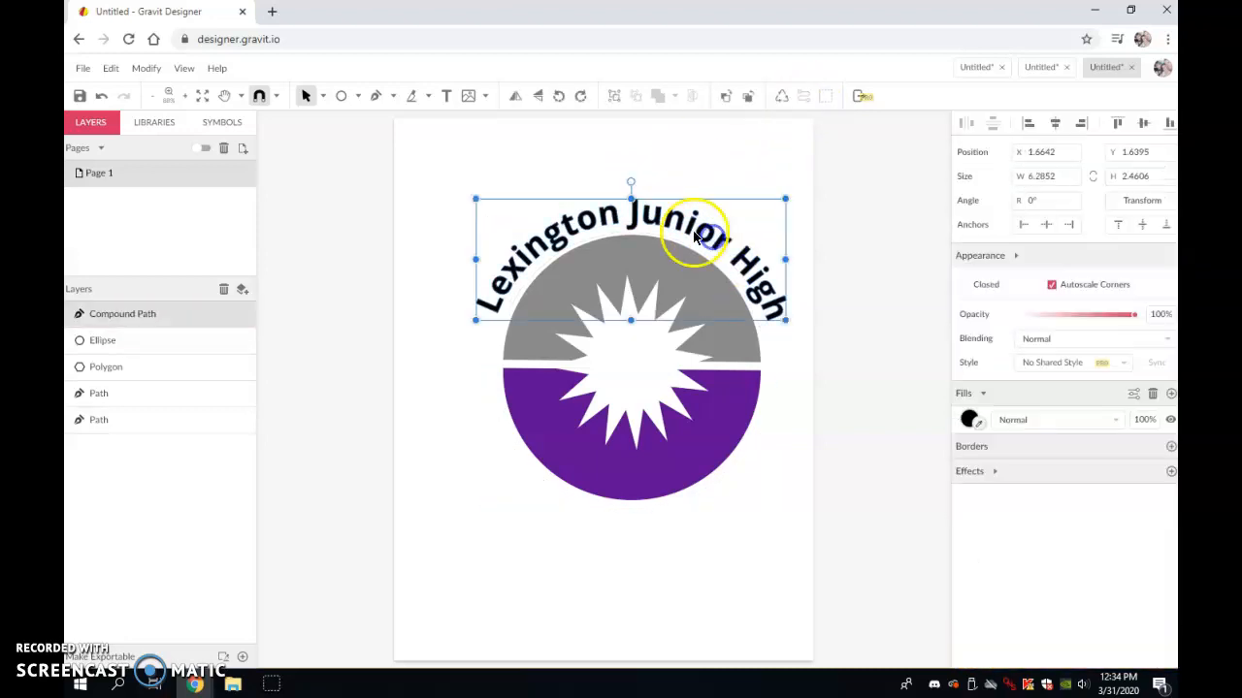